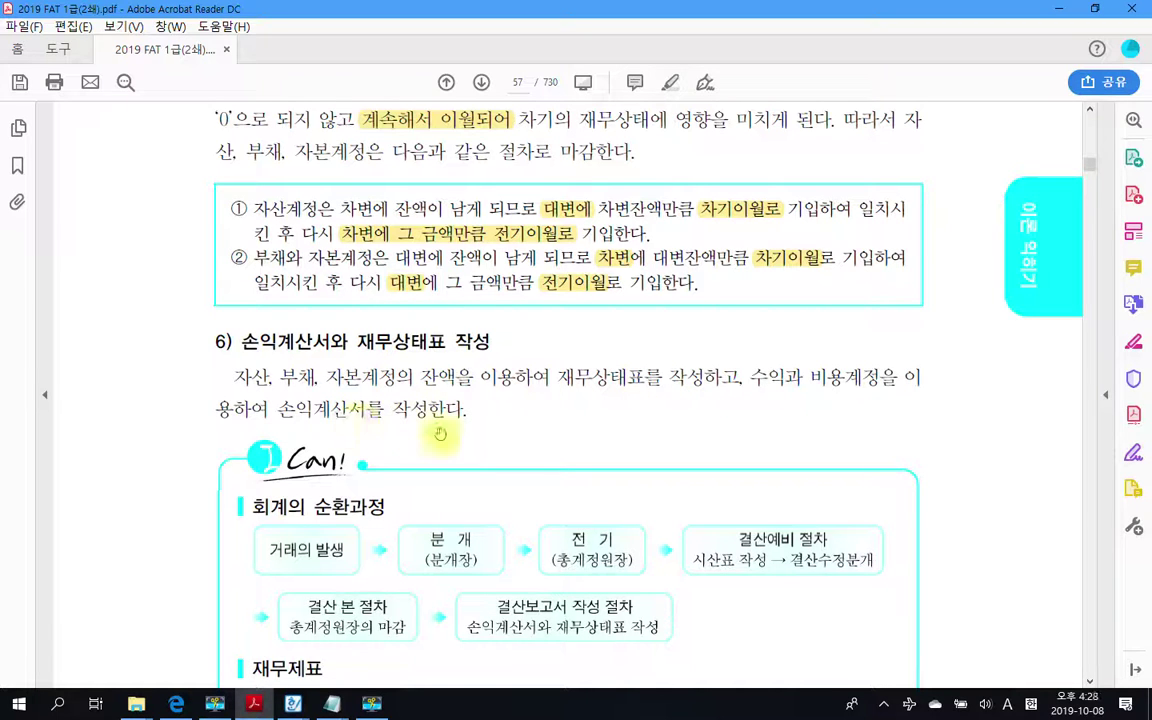
Highlight the word 잔액 in the first sentence of section 6) 손익계산서와 재무상태표 작성.
scroll(440, 440, "down", 5)
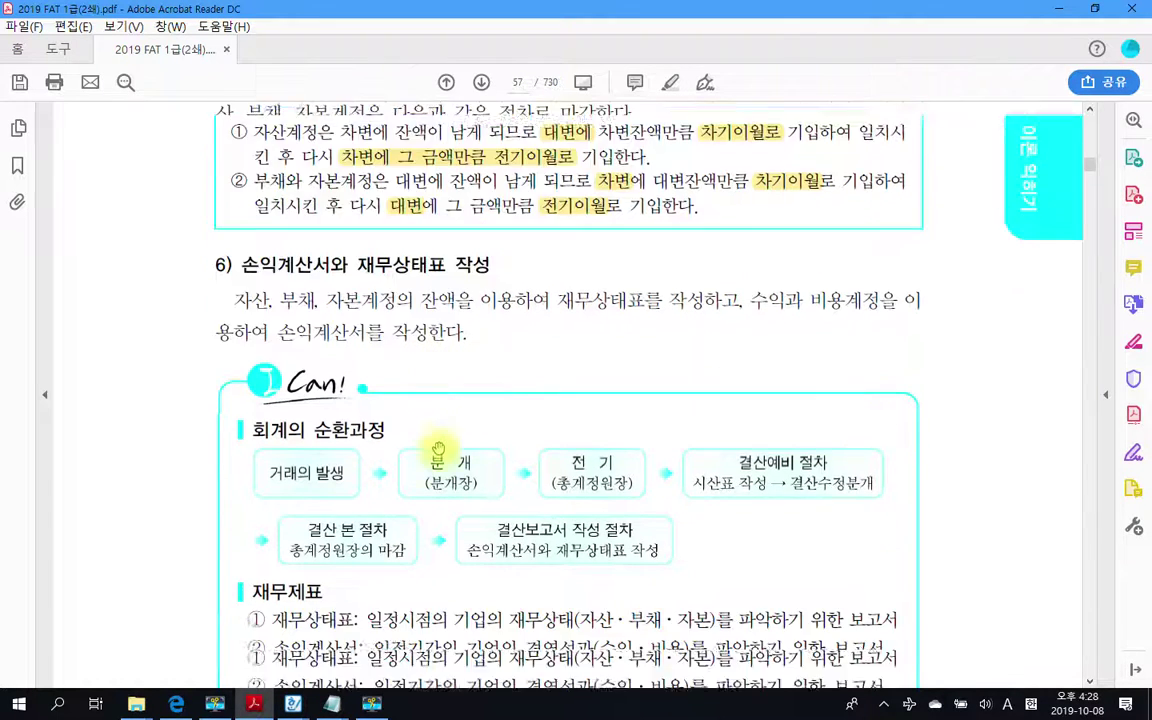
scroll(487, 440, "down", 2)
scroll(487, 440, "up", 6)
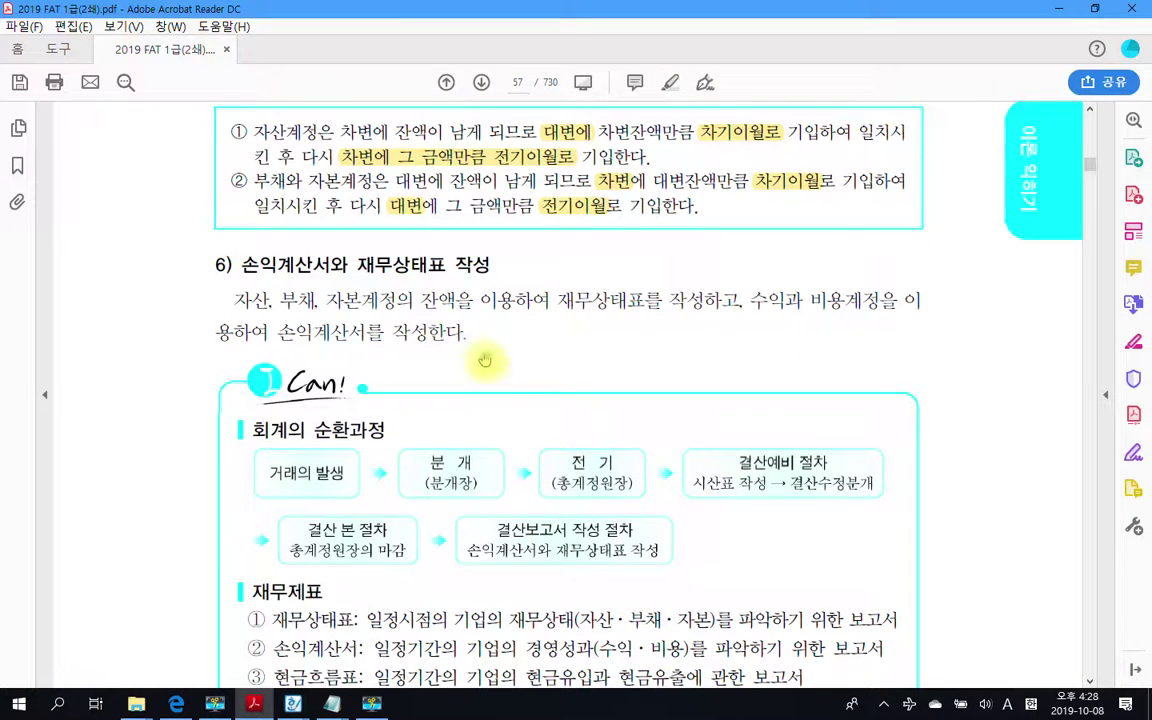
scroll(489, 360, "up", 2)
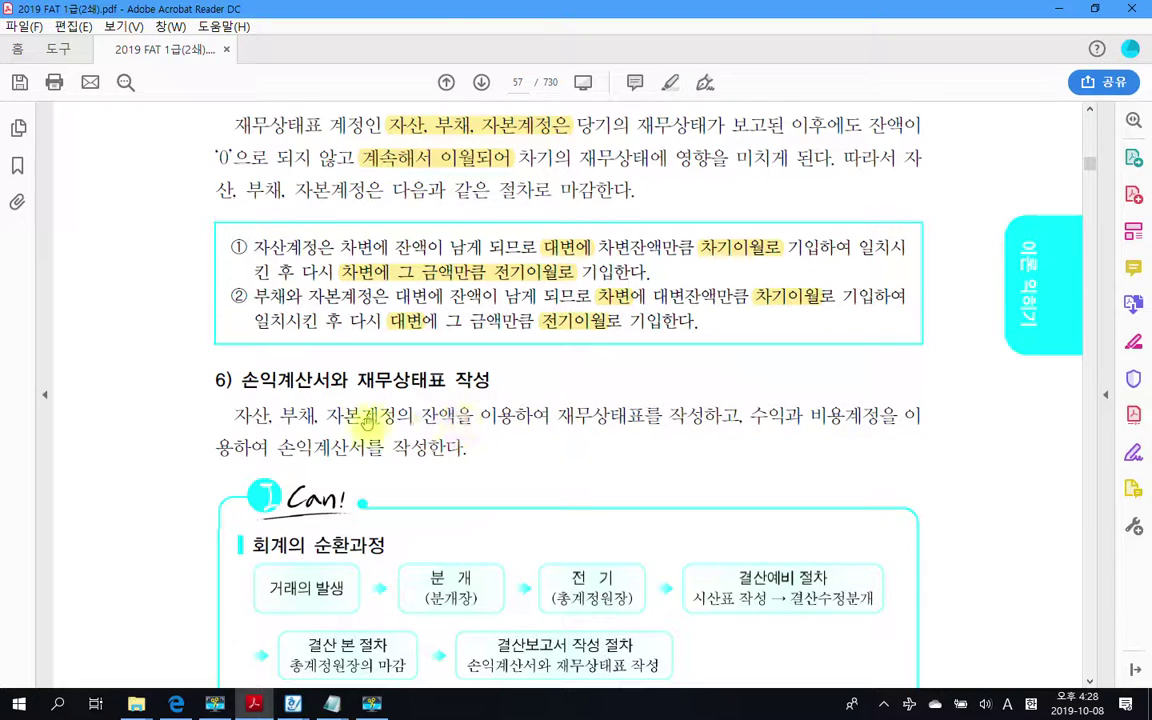
left_click_drag(420, 414, 455, 414)
right_click(446, 421)
left_click(485, 464)
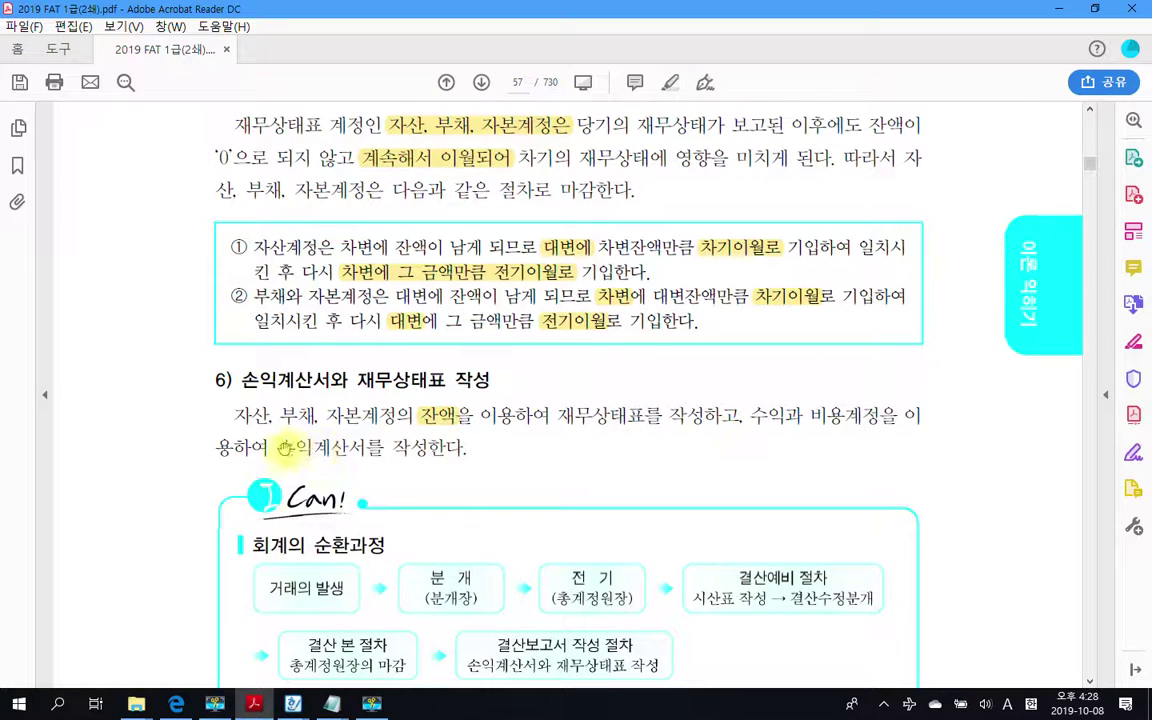
Mark 손익계산서 in section 6 and read the I Can! summary of the accounting cycle and financial statements.
left_click_drag(278, 447, 366, 450)
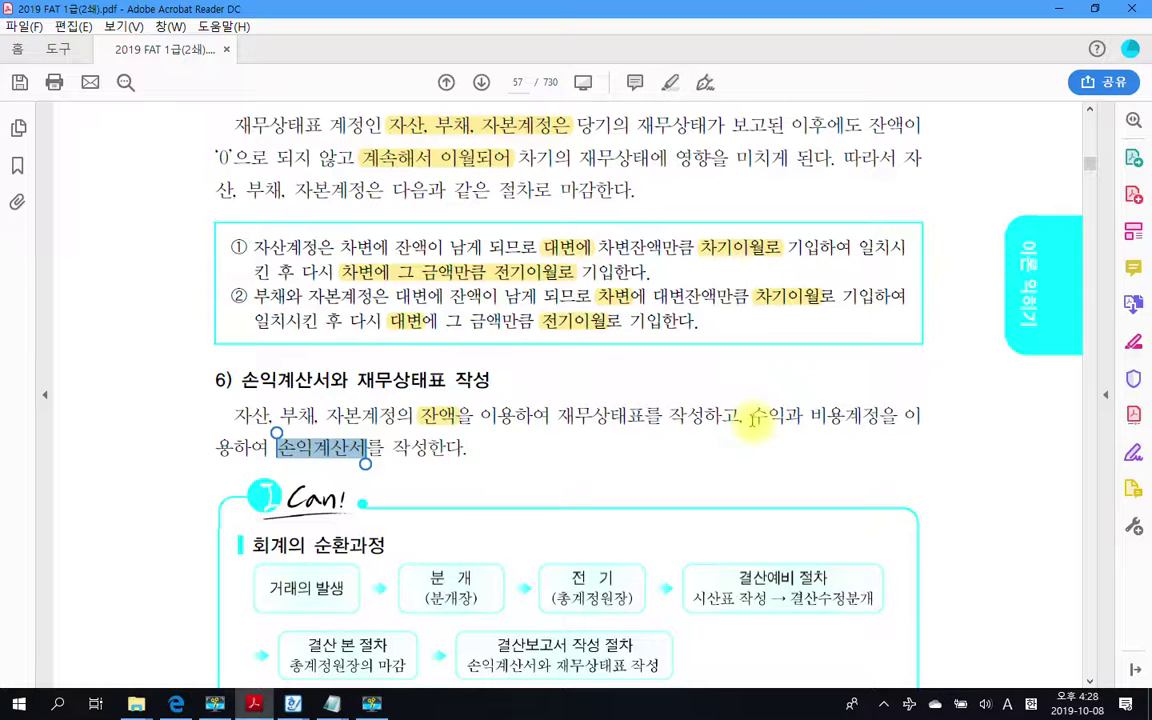
scroll(580, 480, "down", 1)
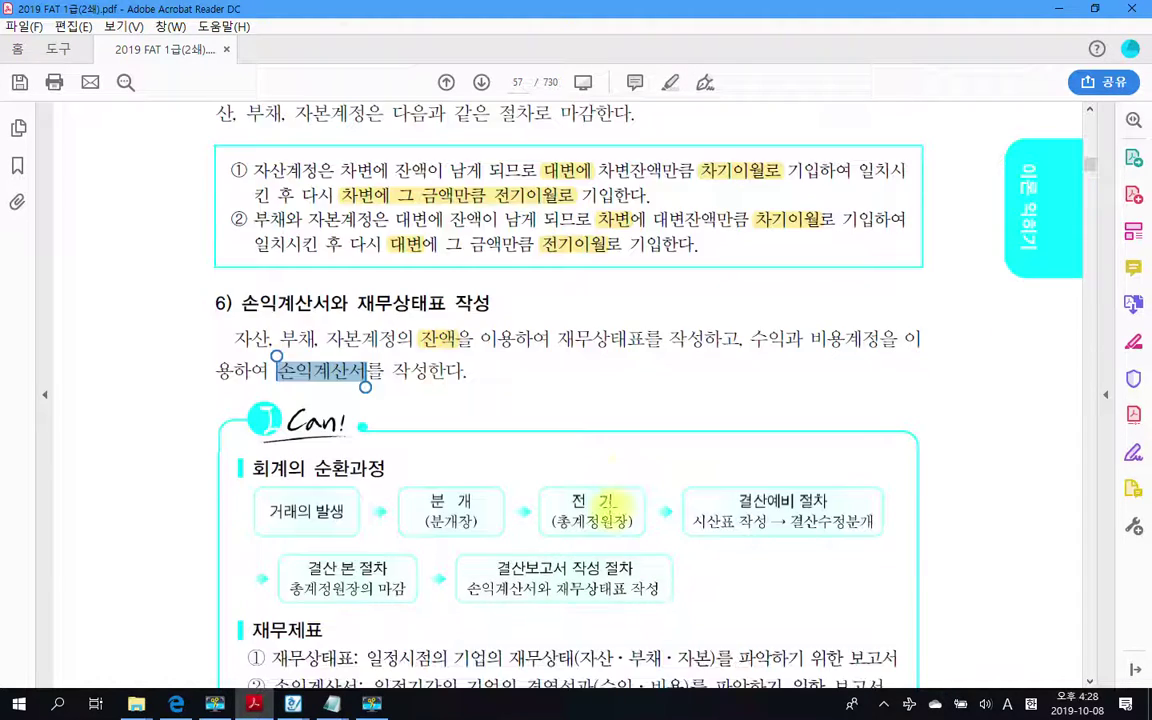
scroll(607, 505, "down", 1)
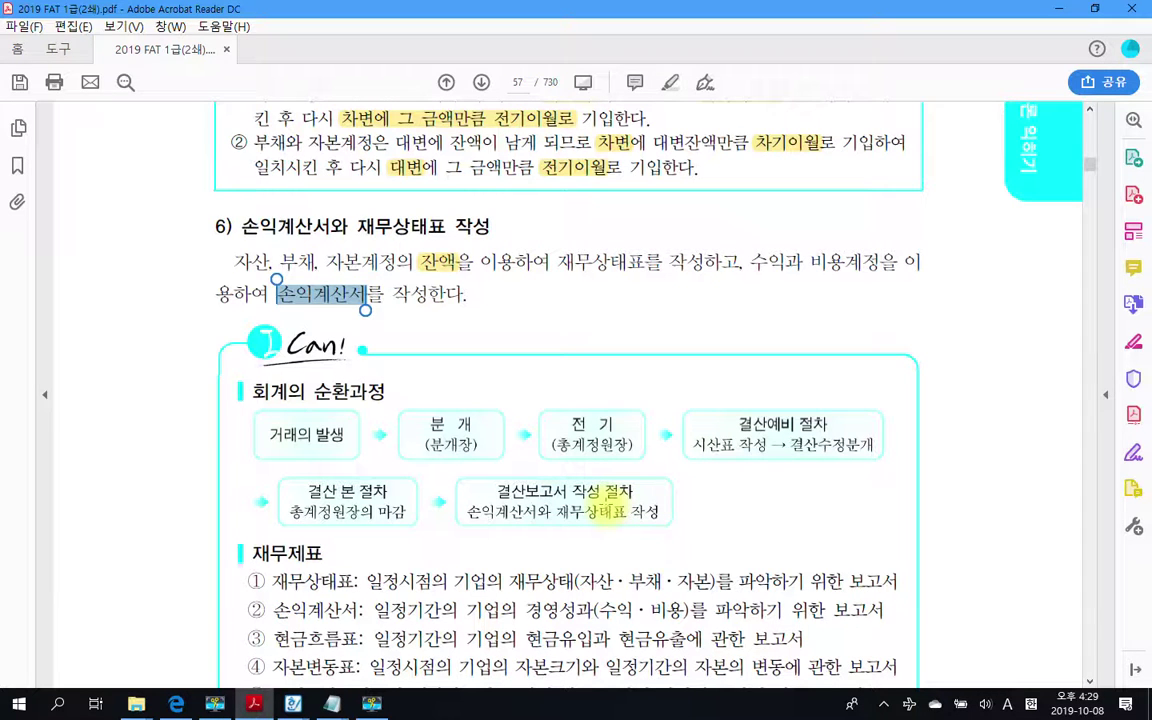
scroll(612, 505, "down", 2)
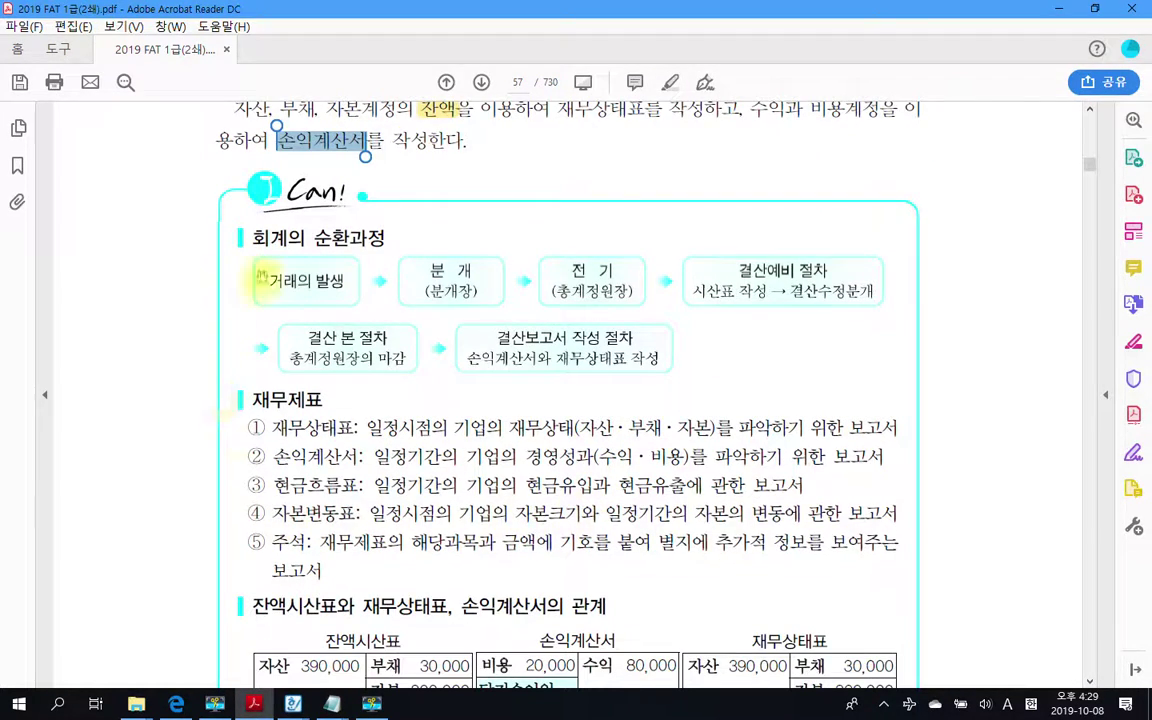
scroll(346, 582, "down", 1)
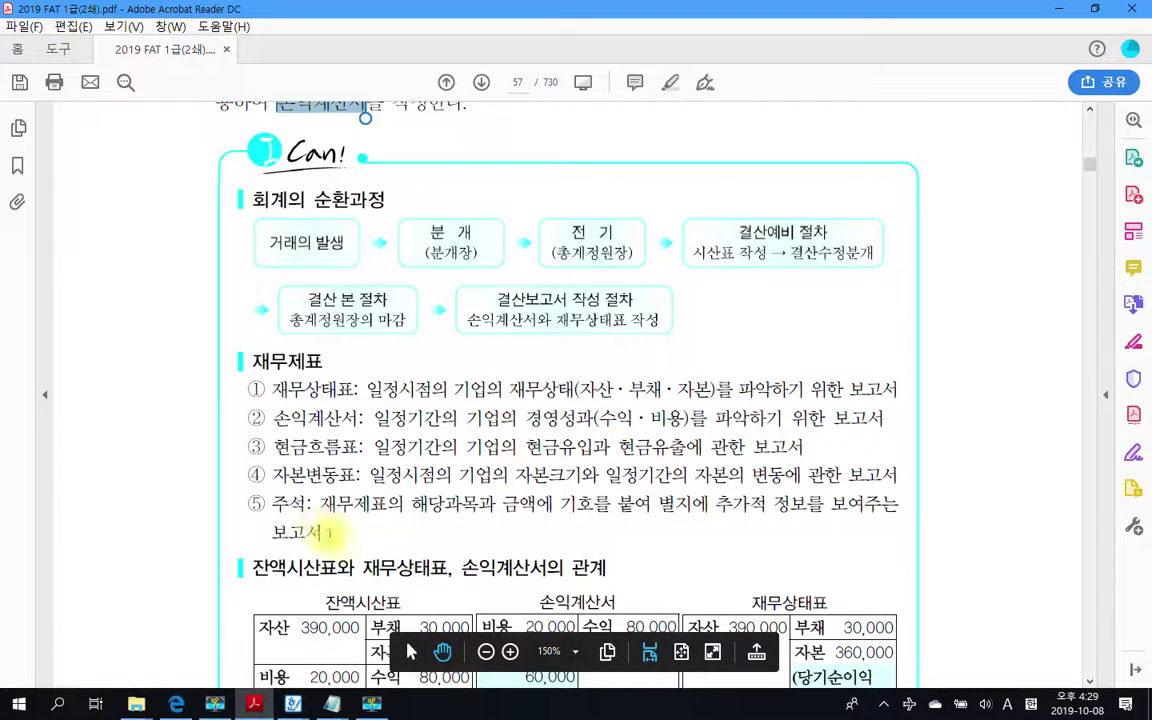
scroll(300, 530, "down", 1)
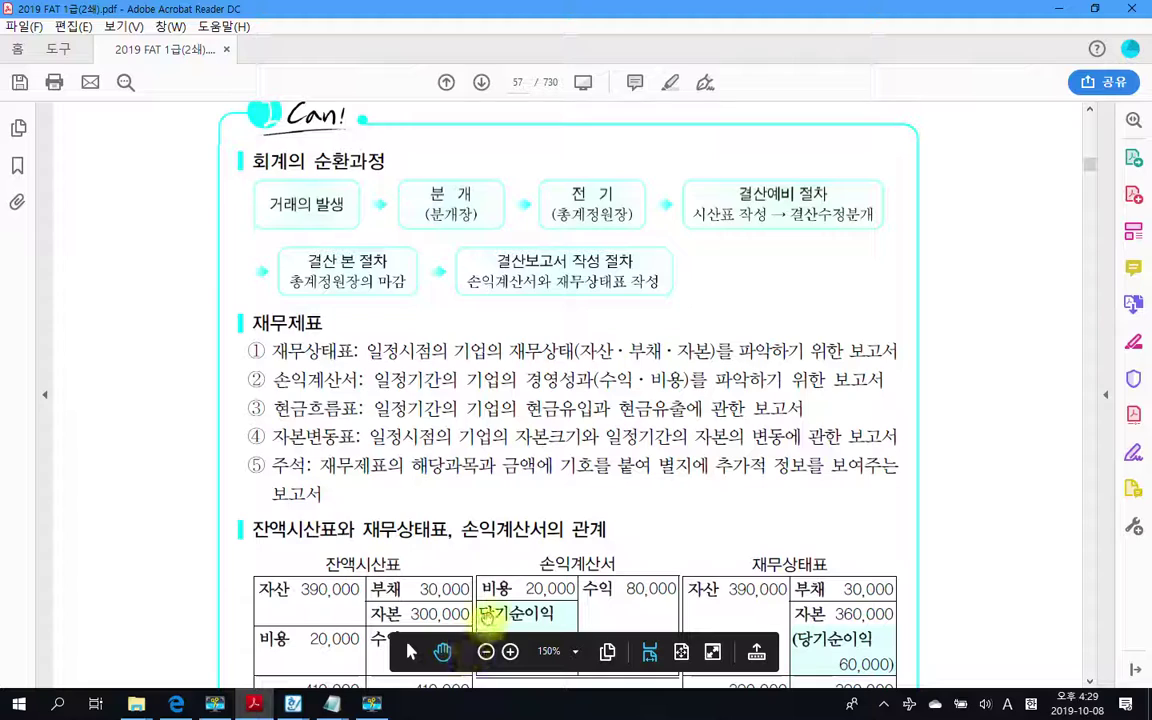
Switch to the 회계의 순환과정 문제.hwp document and go to the blank 재무상태표 and 손익계산서 of question 06.
mouse_move(291, 704)
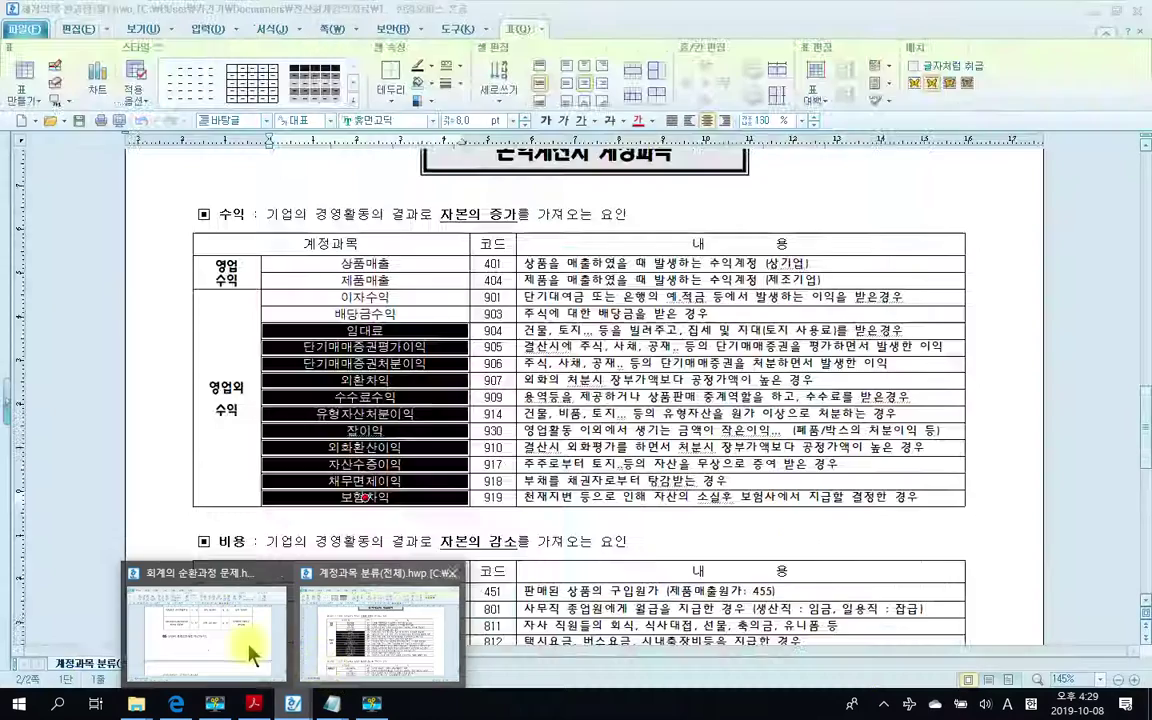
left_click(250, 655)
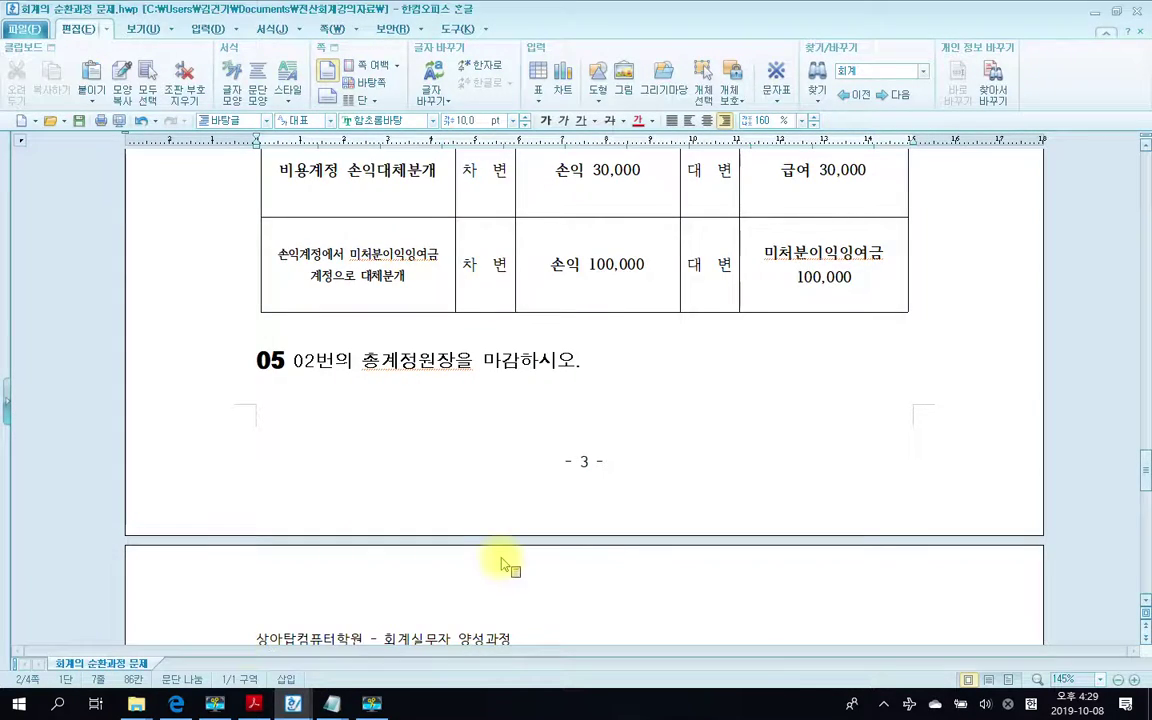
scroll(507, 557, "down", 6)
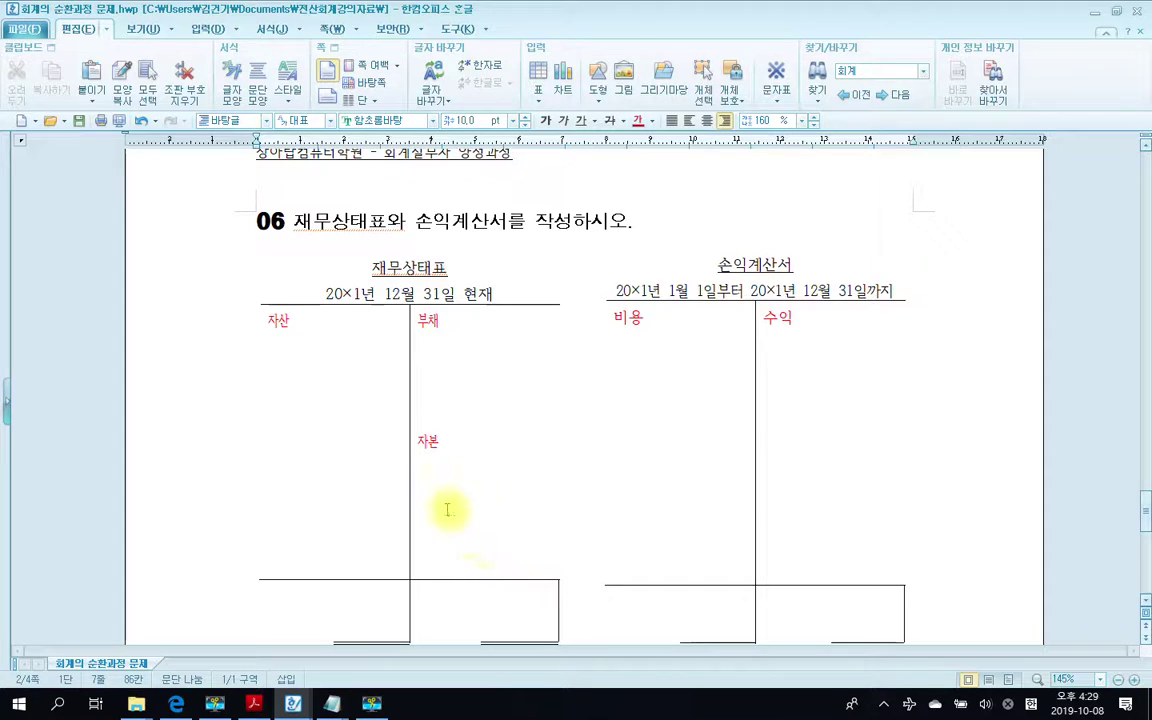
scroll(447, 514, "up", 4)
scroll(447, 518, "up", 2)
scroll(447, 518, "down", 9)
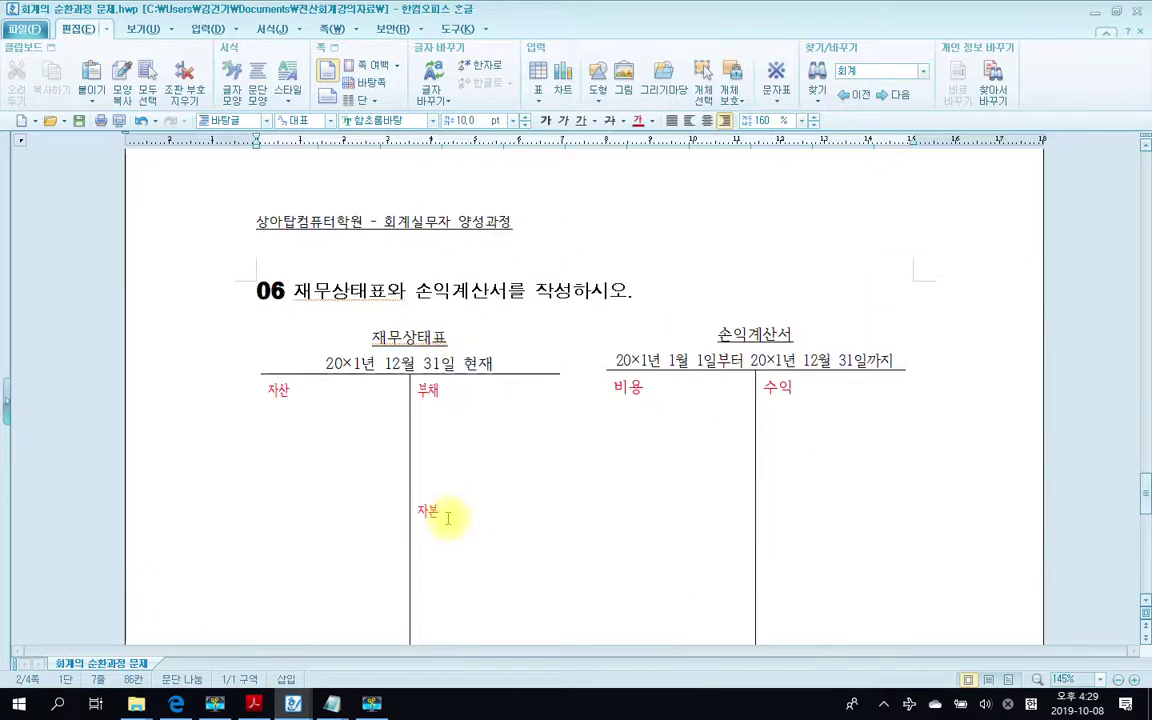
scroll(448, 518, "up", 8)
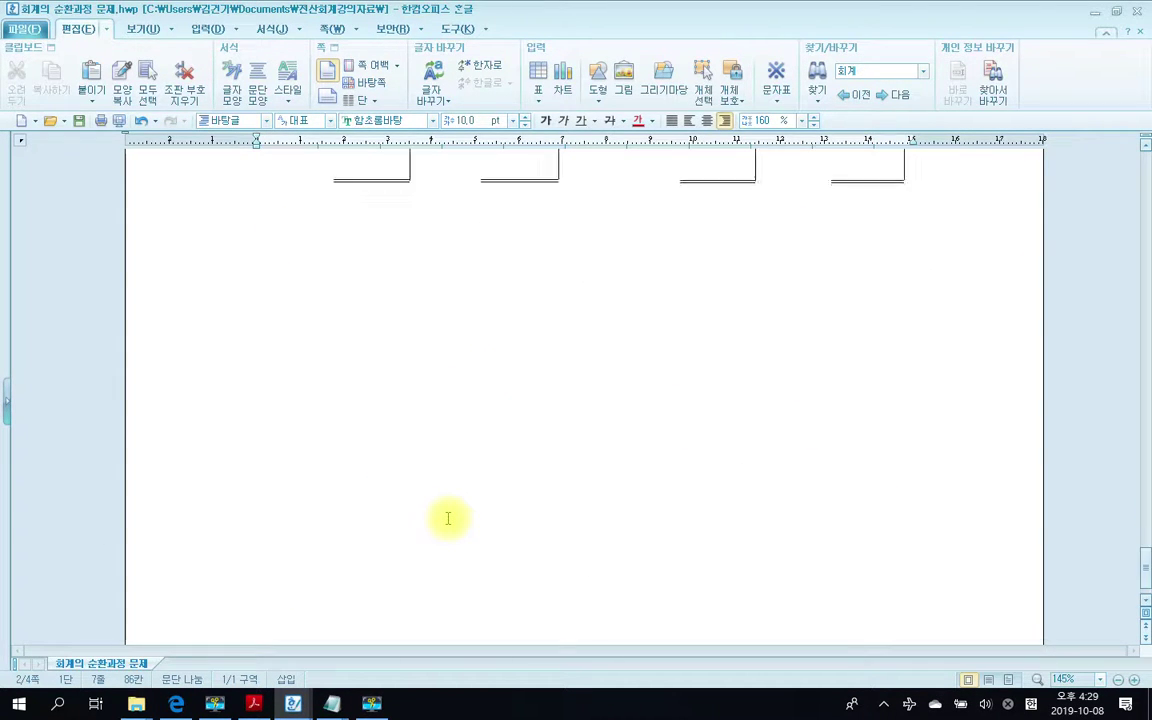
scroll(448, 518, "up", 3)
scroll(448, 518, "down", 6)
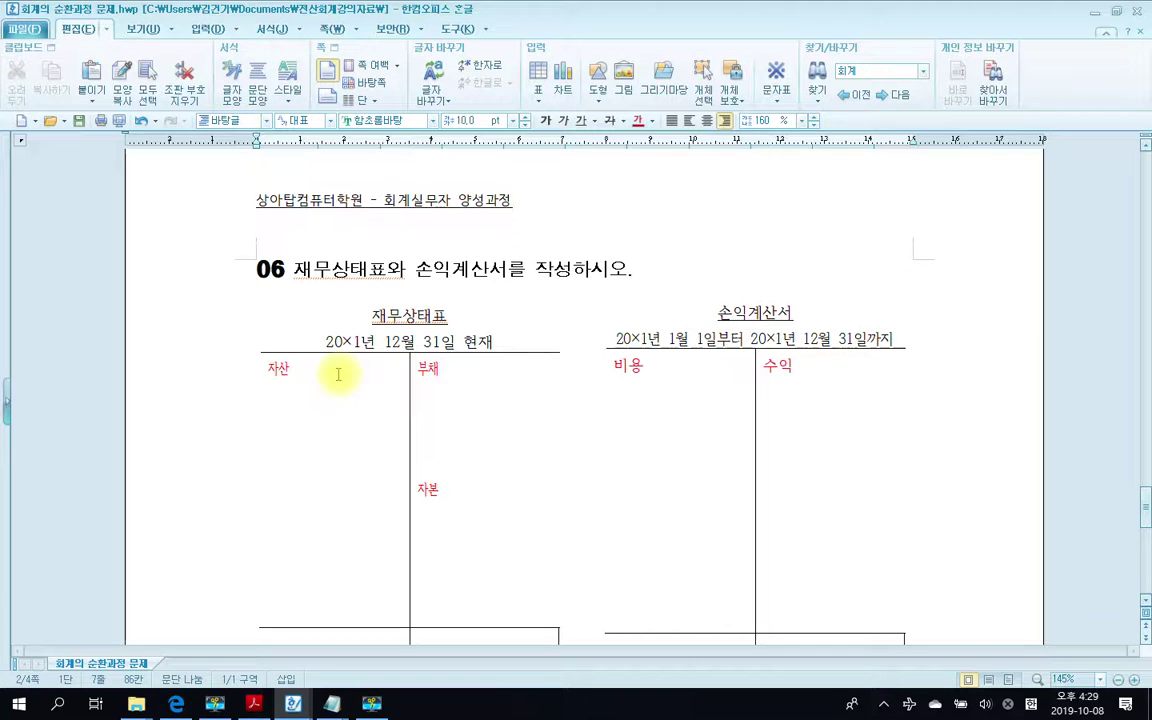
left_click(304, 391)
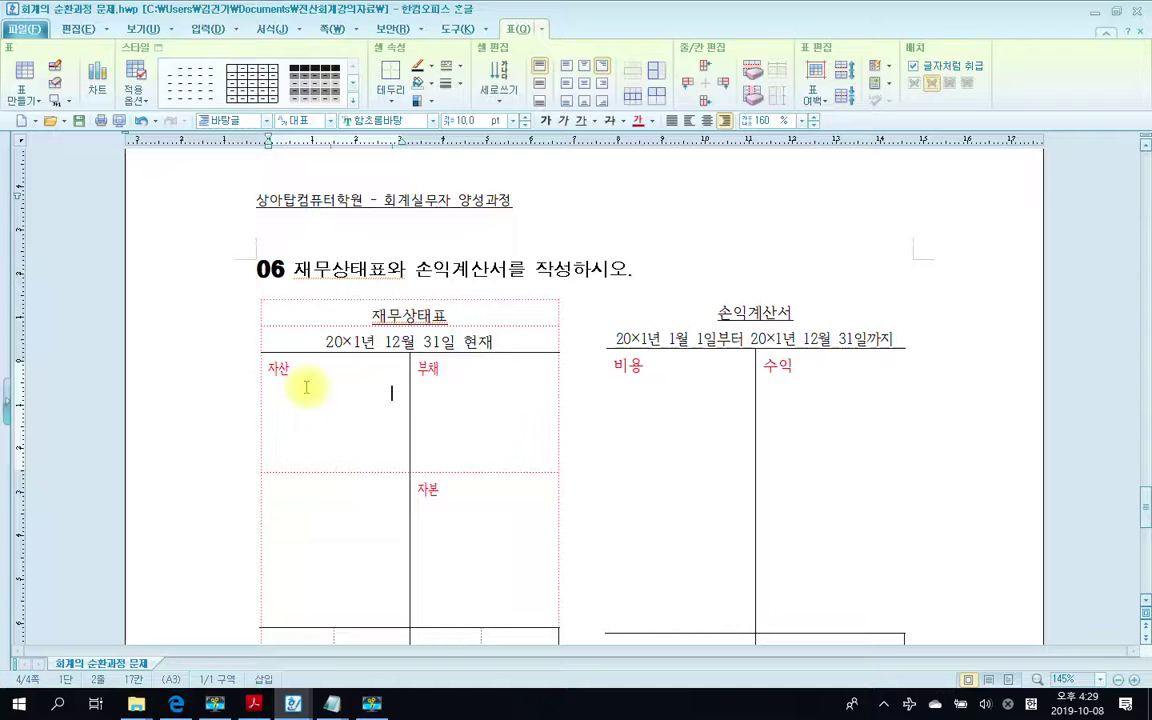
Enter 이자수익 50,000 and 수수료수익 80,000 on separate lines under 수익 in the 손익계산서.
left_click(766, 396)
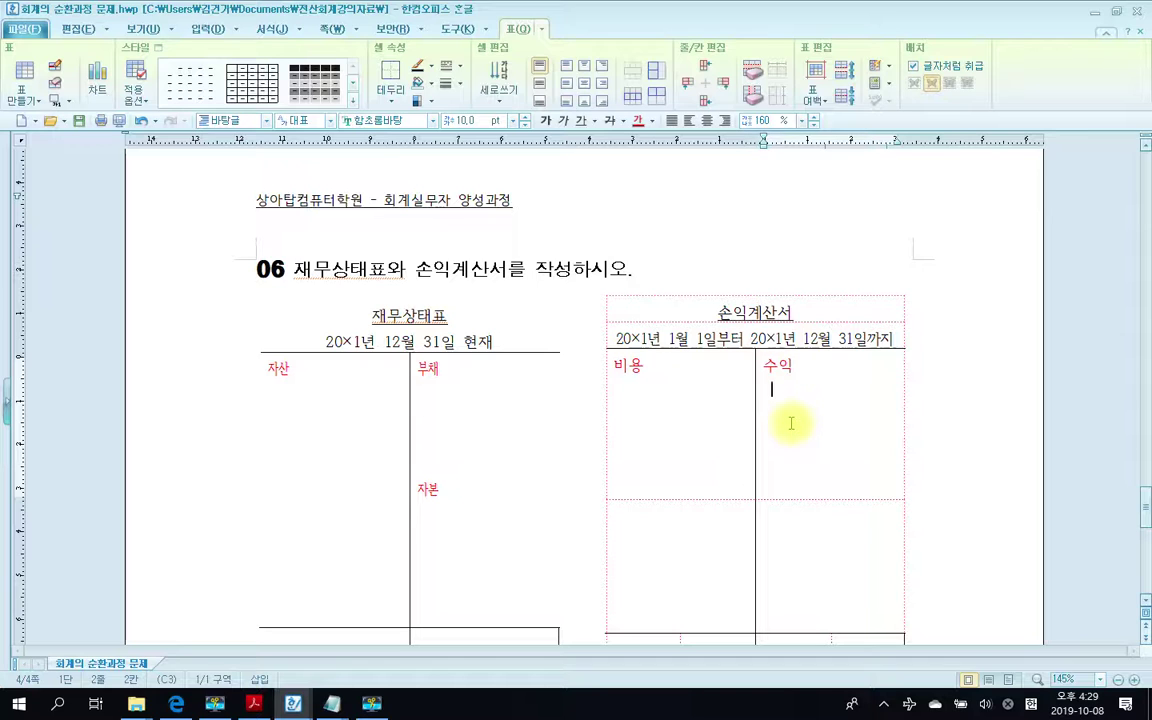
type("이      자      수")
type("  익")
type(" 5")
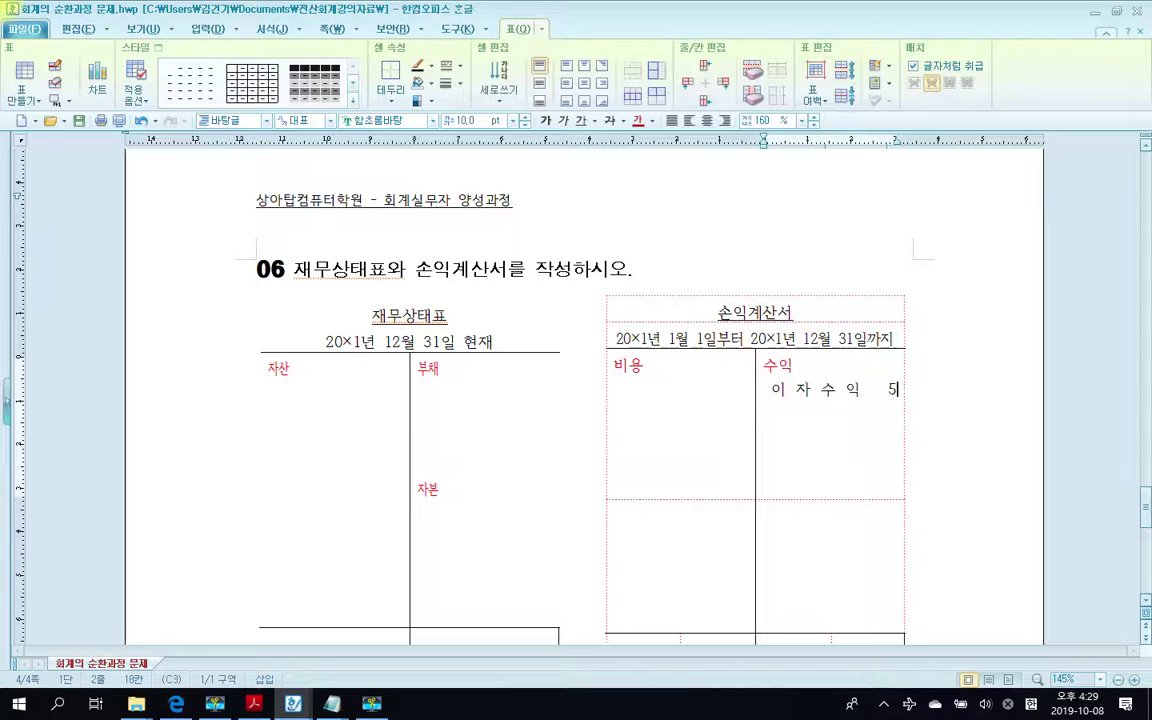
type("0.000")
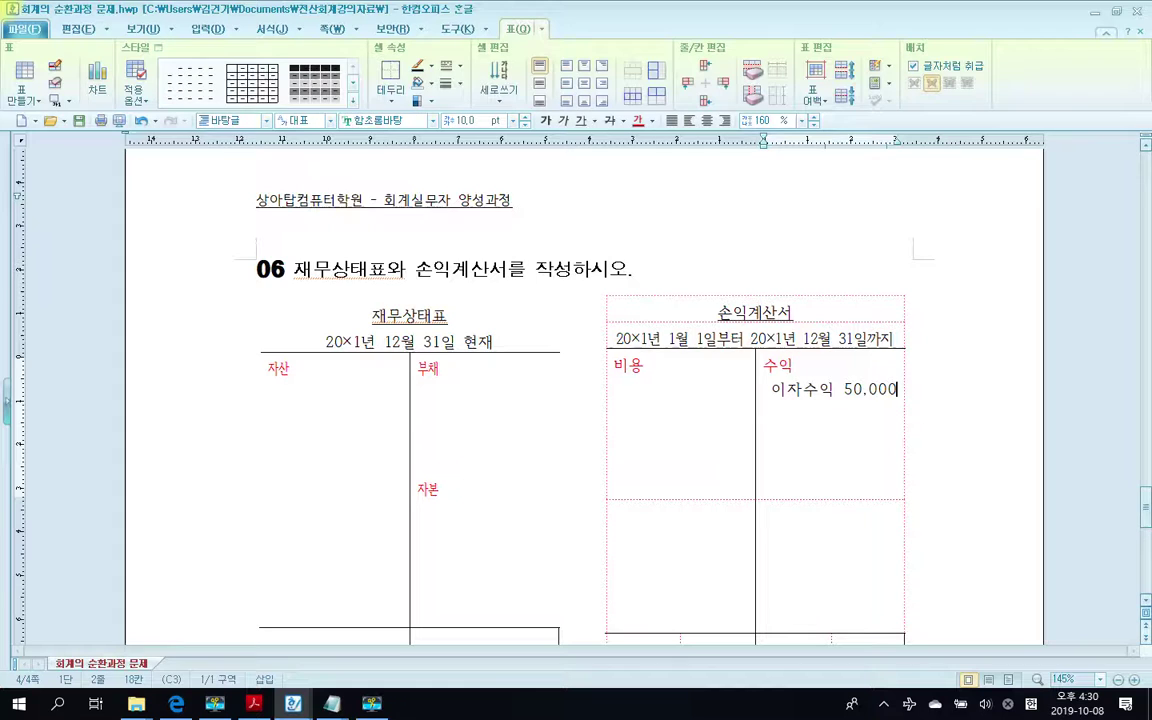
key("Return")
type("수")
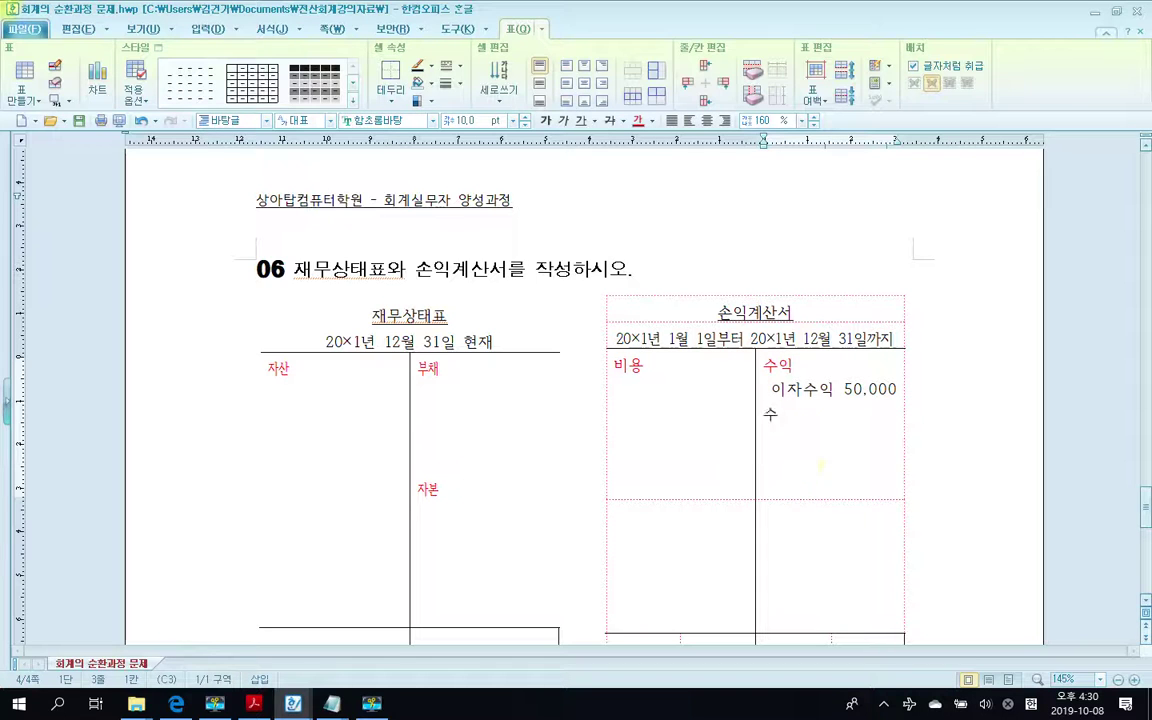
type("              수료수익")
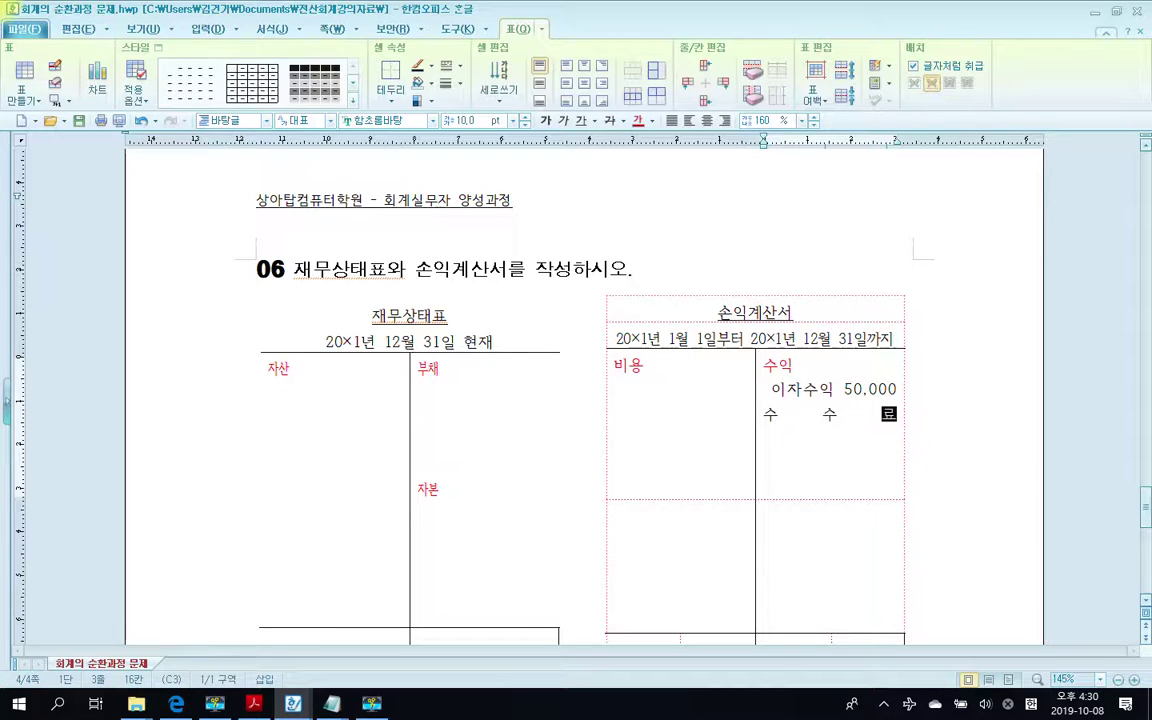
type(" 80.000")
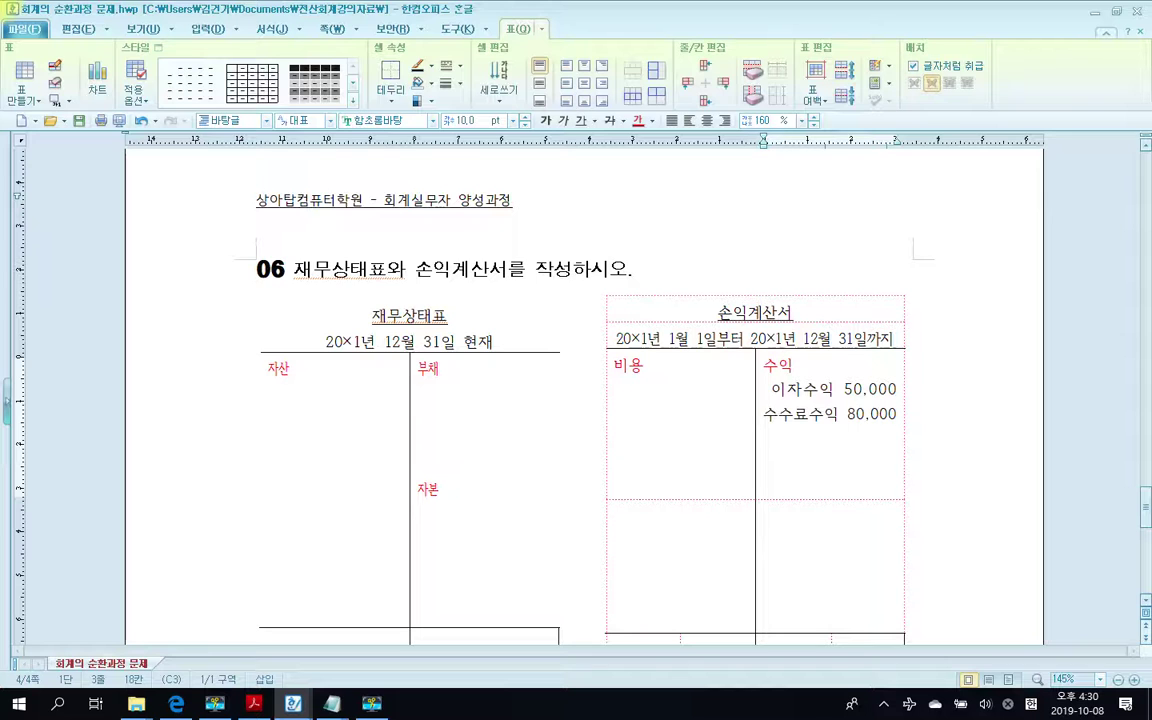
Enter 급여 30,000 and 당기순이익 100,000 on separate lines under 비용 in the 손익계산서.
left_click(703, 392)
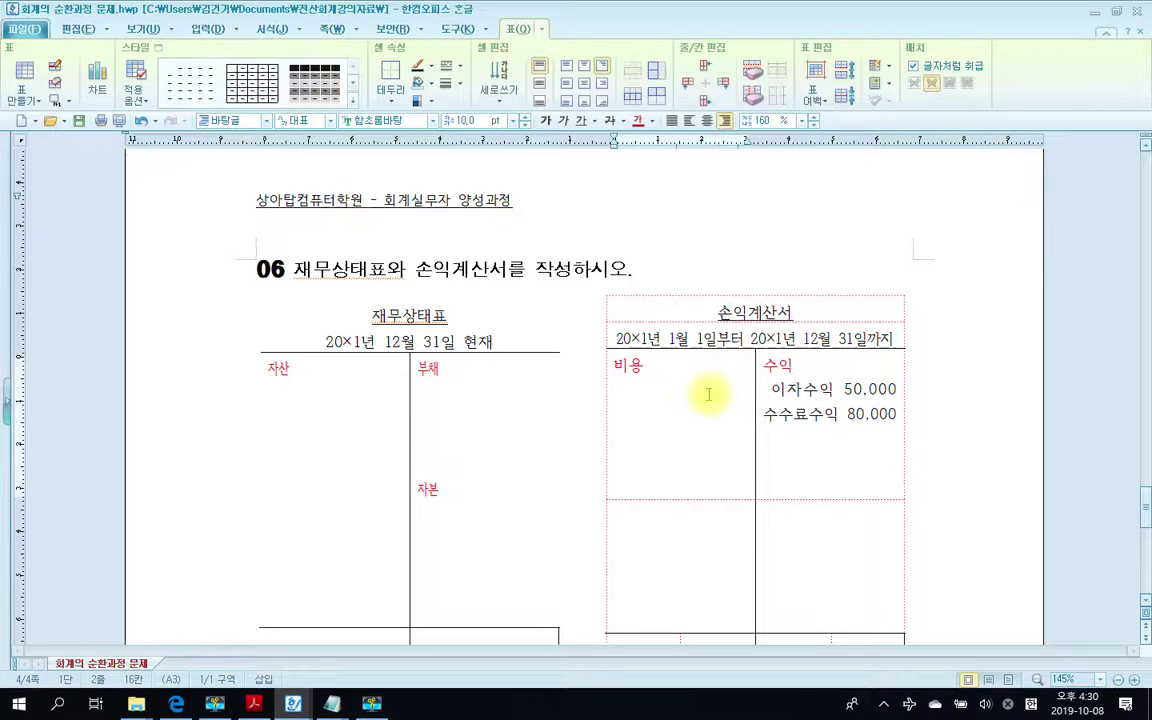
type("급여")
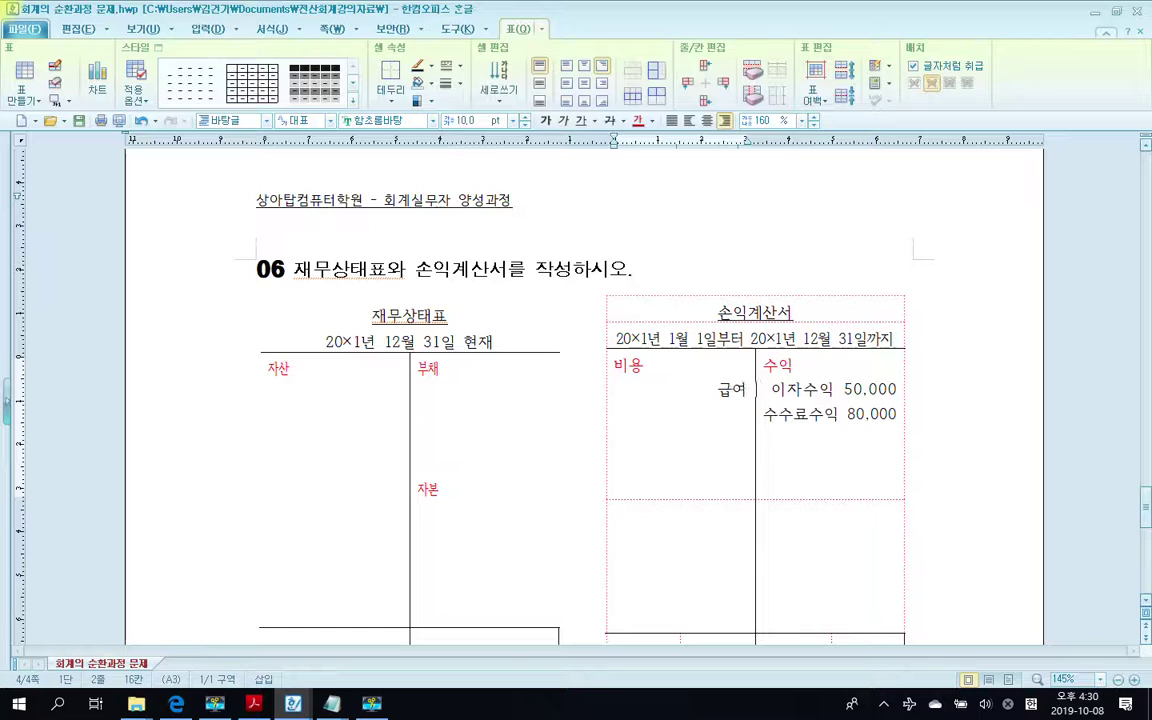
type(" 30,000")
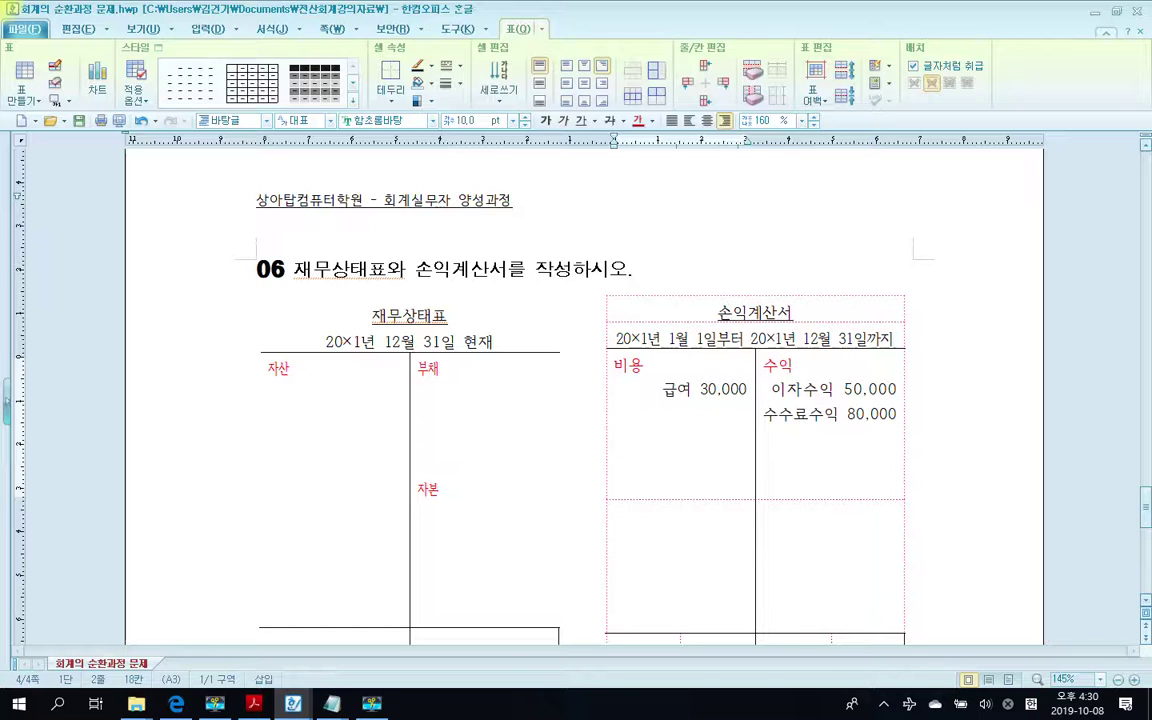
key("Return")
type("당기순이익 1")
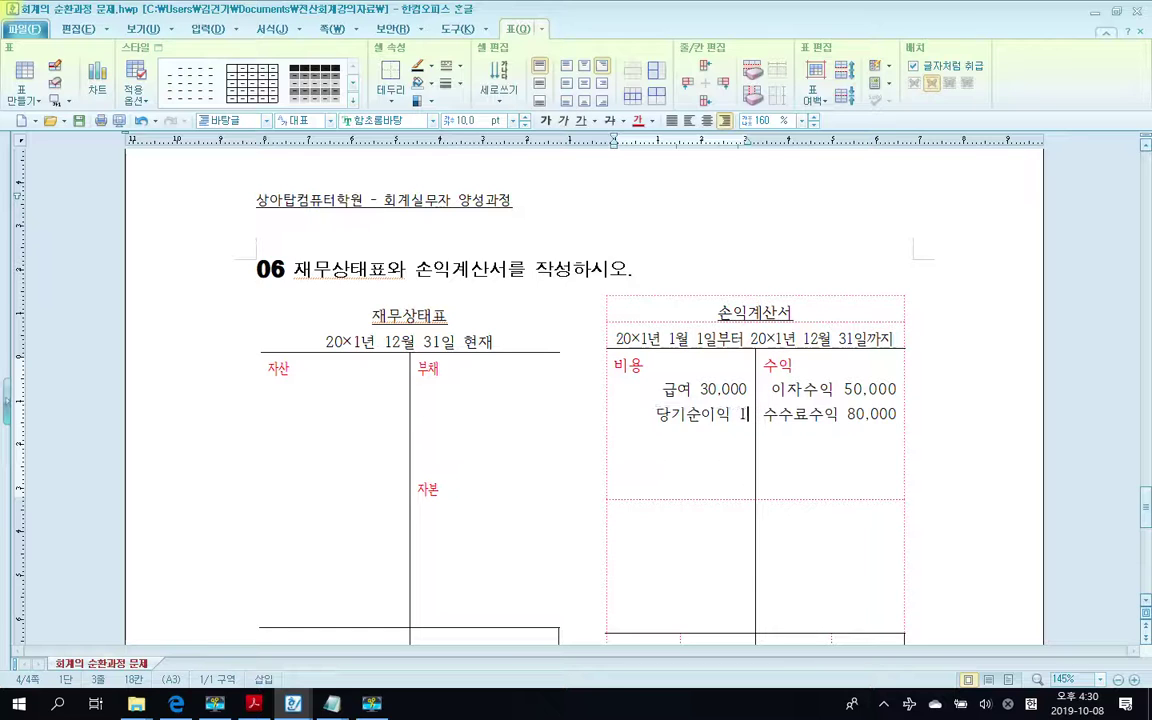
type("00.0000,000")
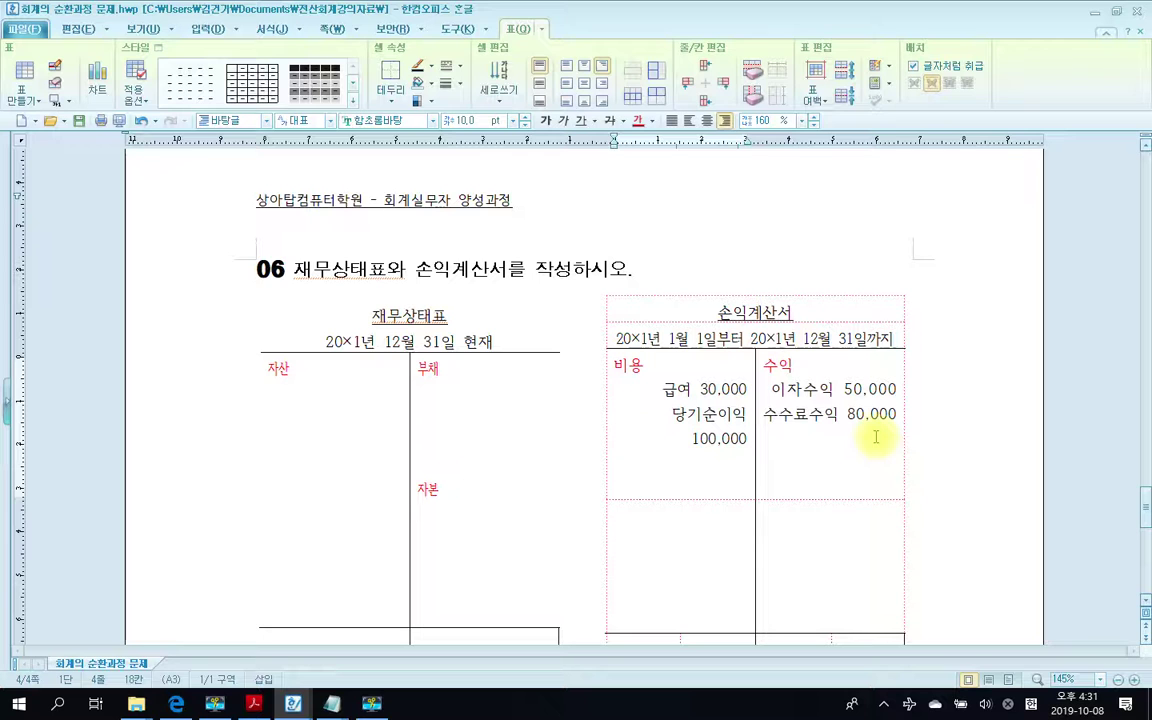
Enter the 비용-side total 130,000 in the bottom row of the 손익계산서.
scroll(907, 477, "down", 3)
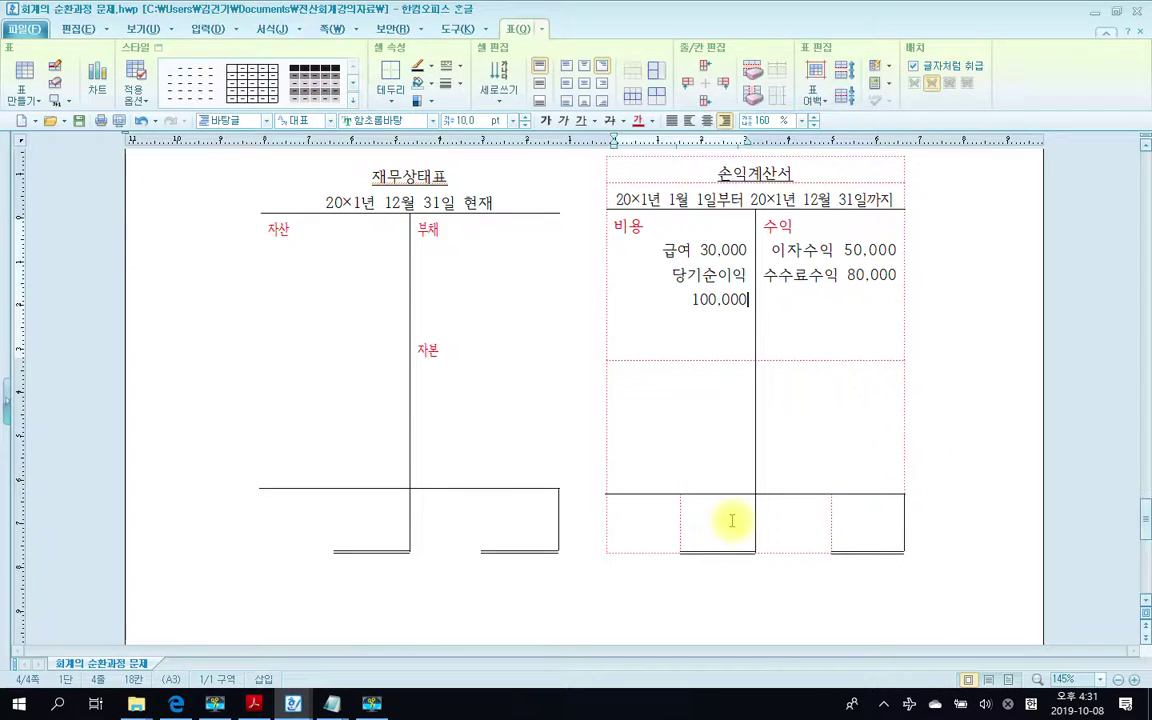
left_click(733, 521)
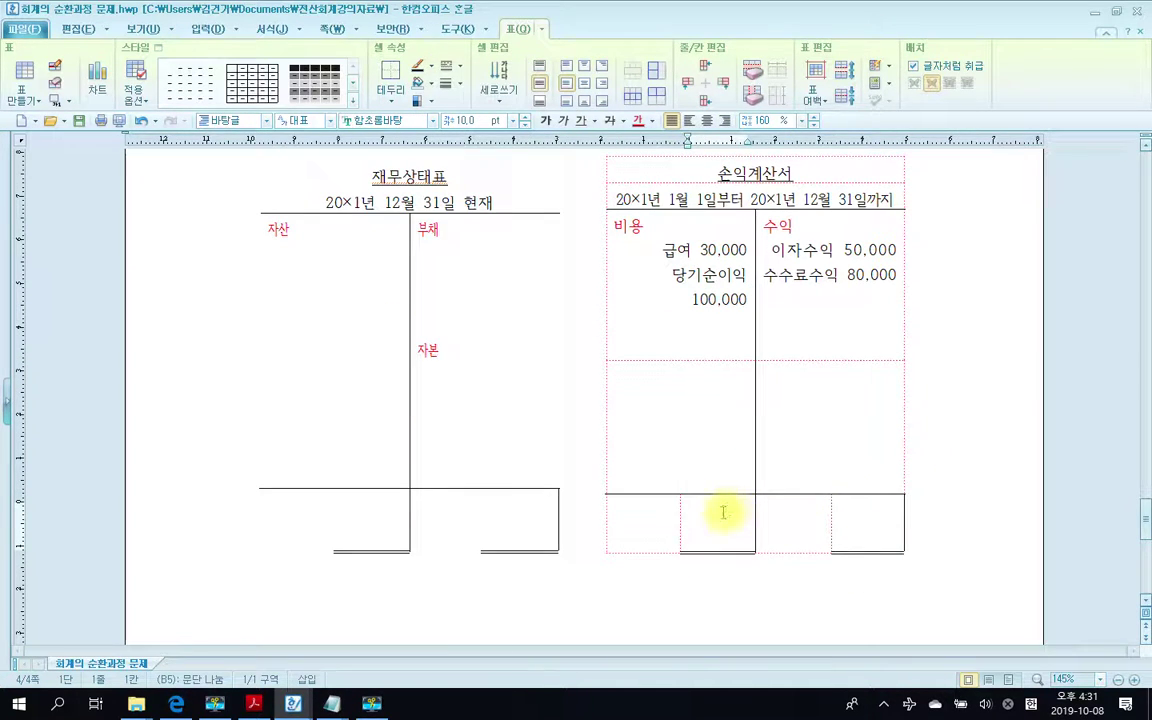
type("1")
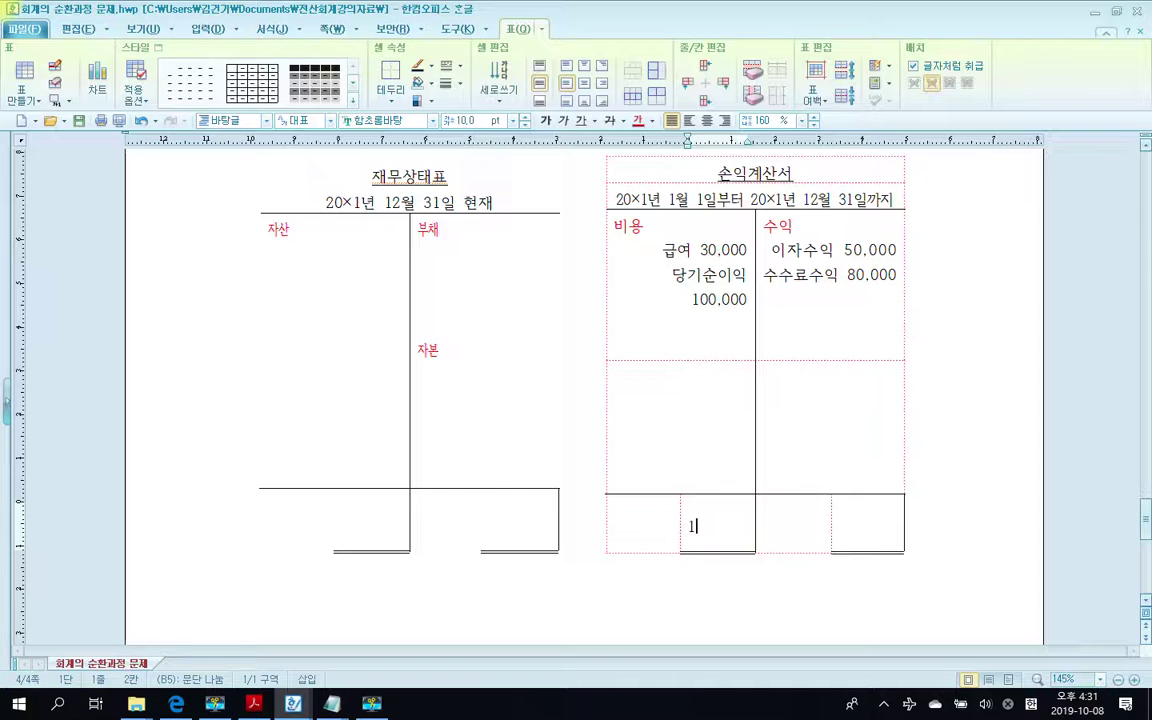
type("30,000")
left_click(838, 517)
type("130,")
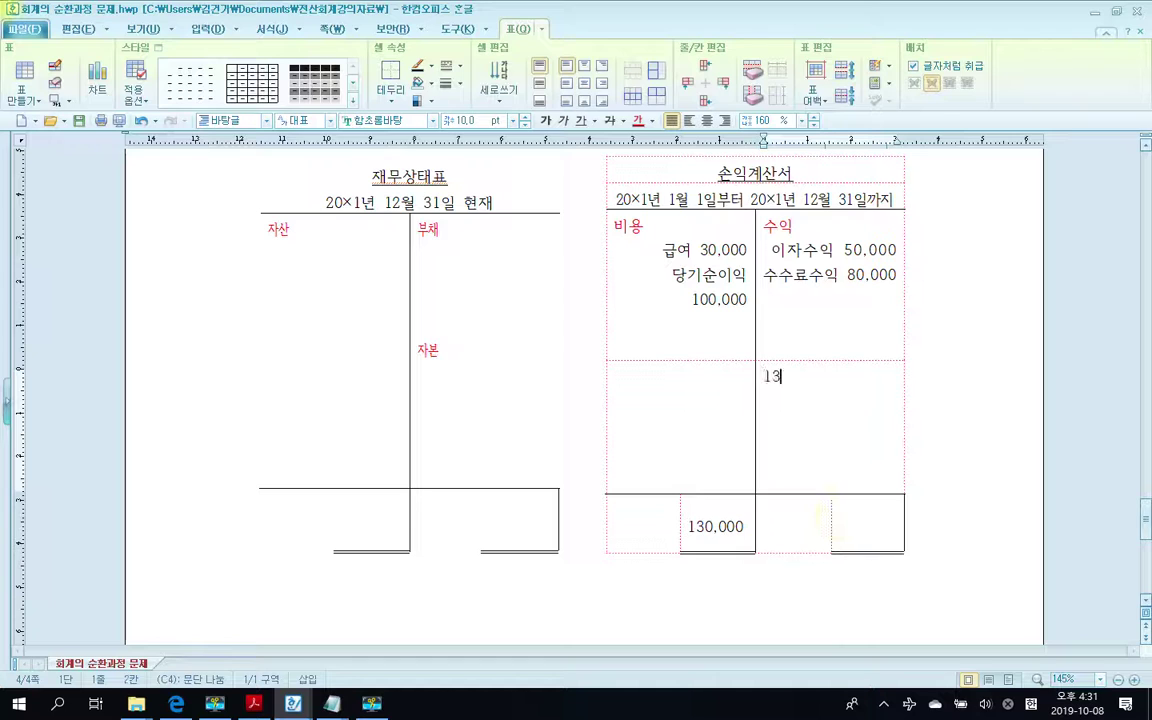
type("00")
key("BackSpace")
key("BackSpace")
key("BackSpace")
key("BackSpace")
key("BackSpace")
key("BackSpace")
Enter the 수익-side total 130,000 in the bottom row of the 손익계산서.
left_click(842, 540)
type("13")
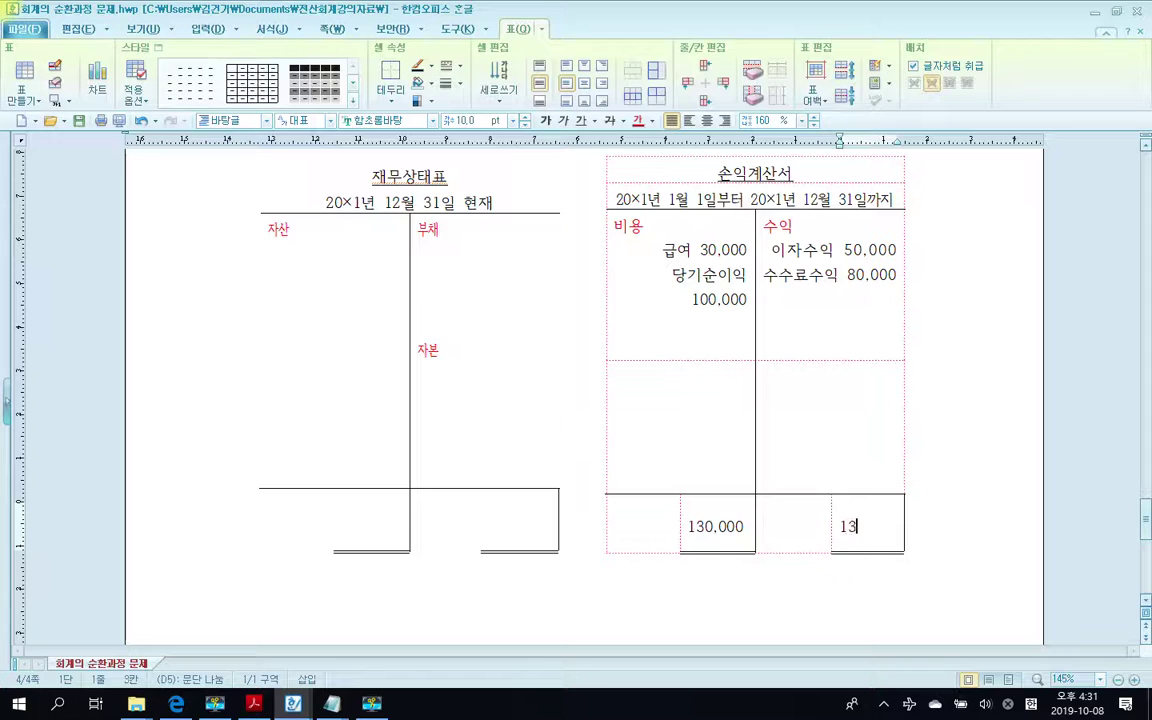
type("0,000")
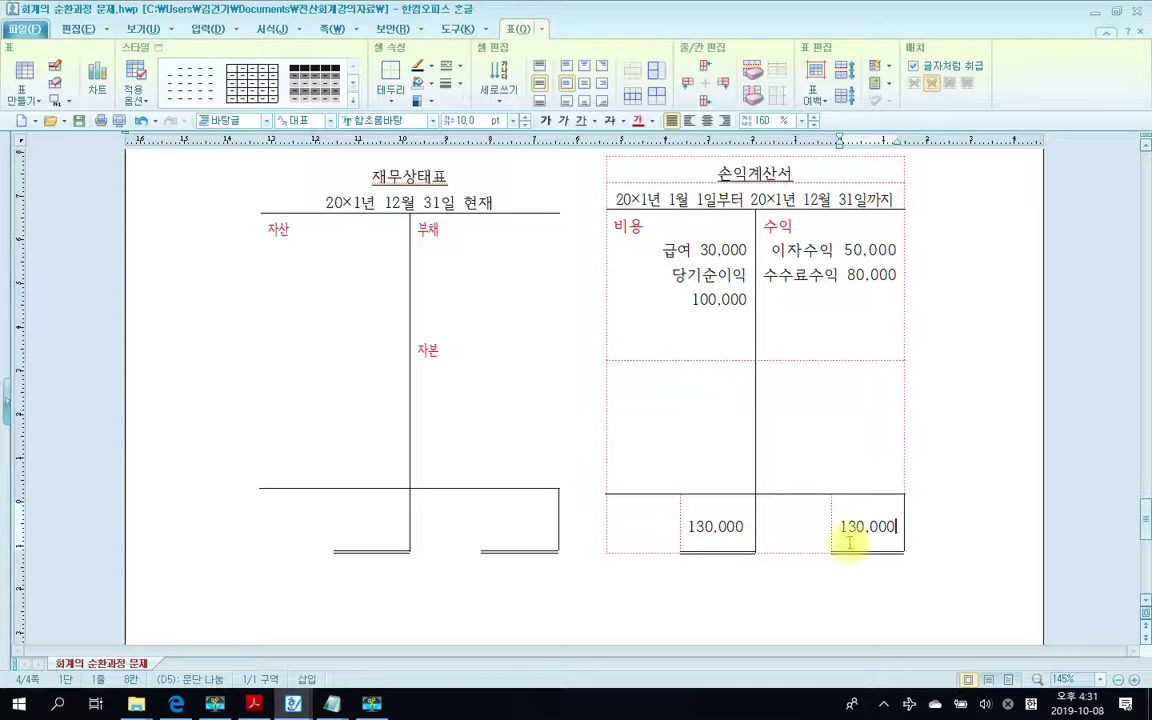
scroll(840, 522, "up", 1)
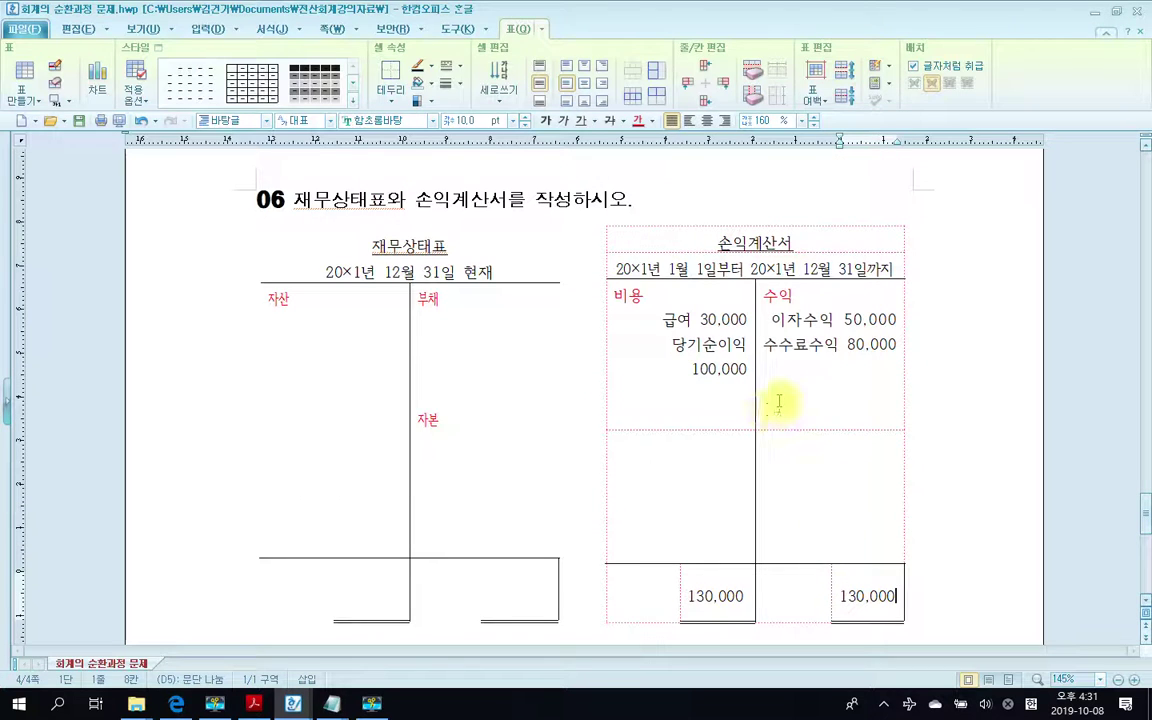
Color the 당기순이익 label under 비용 in the 손익계산서 red.
left_click(663, 349)
left_click_drag(663, 349, 722, 362)
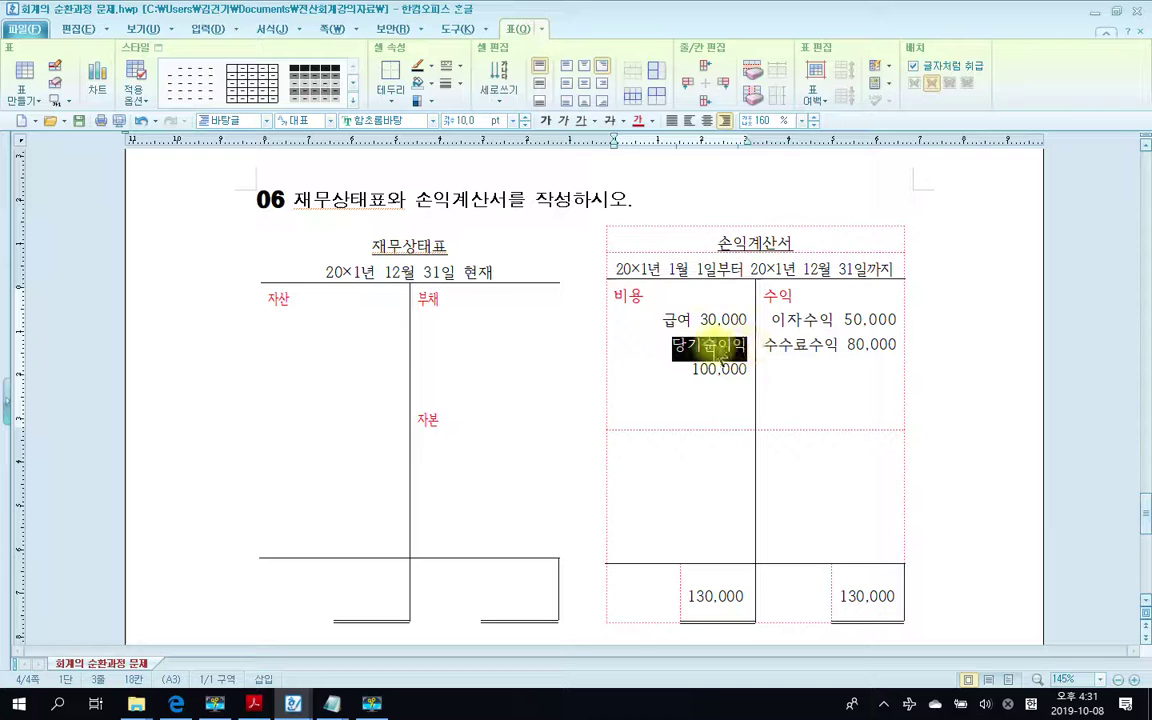
left_click(634, 121)
left_click(683, 345)
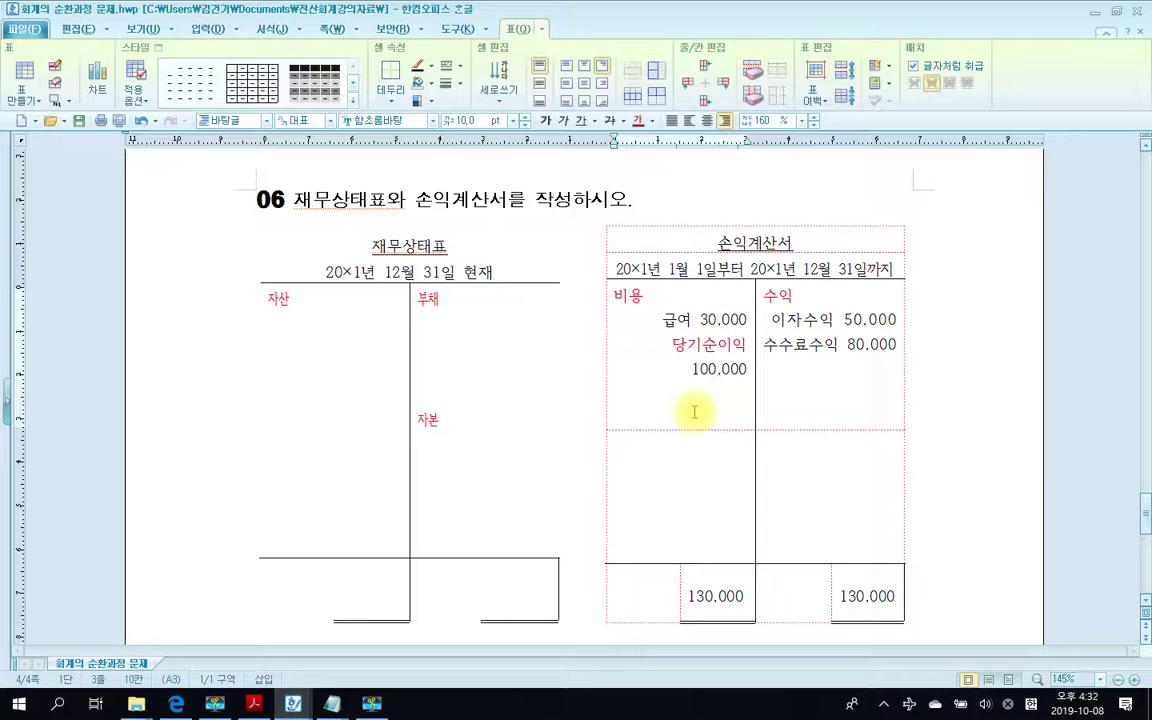
Mark the 손익계산서 period line with red freehand brackets and handwrite 당기 above it.
left_click_drag(619, 254, 620, 279)
left_click_drag(893, 254, 897, 278)
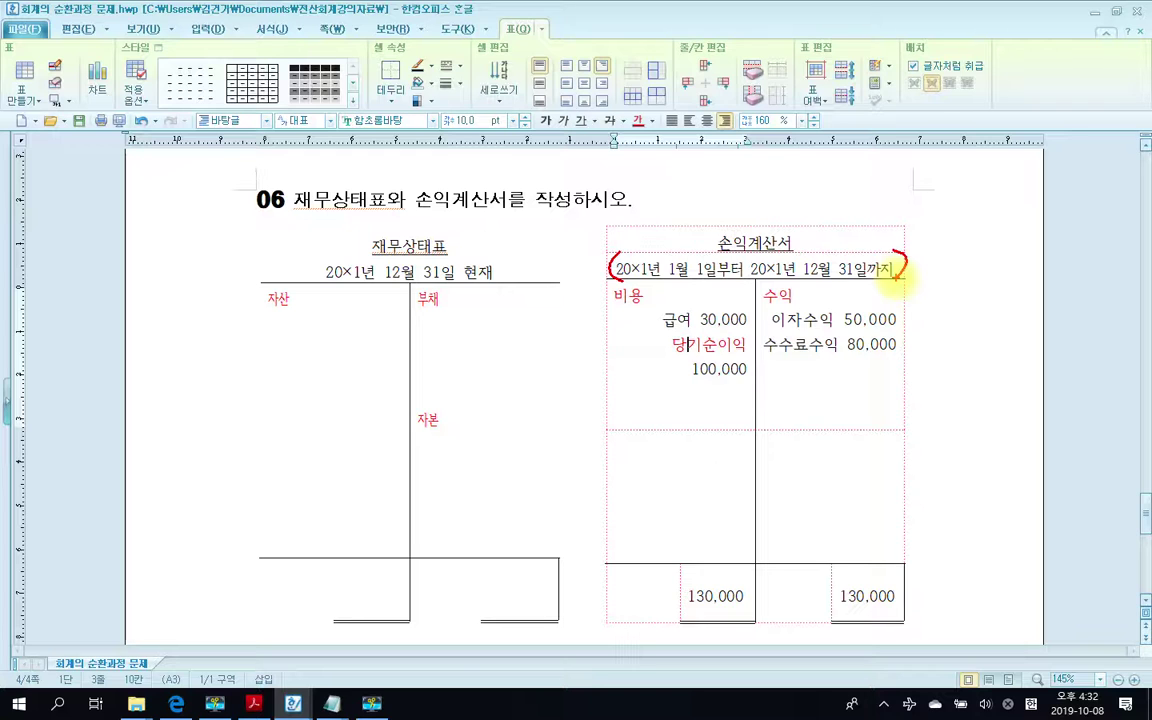
mouse_move(781, 178)
left_mouse_down()
mouse_move(812, 176)
mouse_move(820, 207)
left_mouse_up()
mouse_move(829, 160)
left_mouse_down()
mouse_move(831, 205)
mouse_move(855, 187)
left_mouse_up()
left_click_drag(830, 230, 872, 238)
left_click_drag(898, 182, 898, 243)
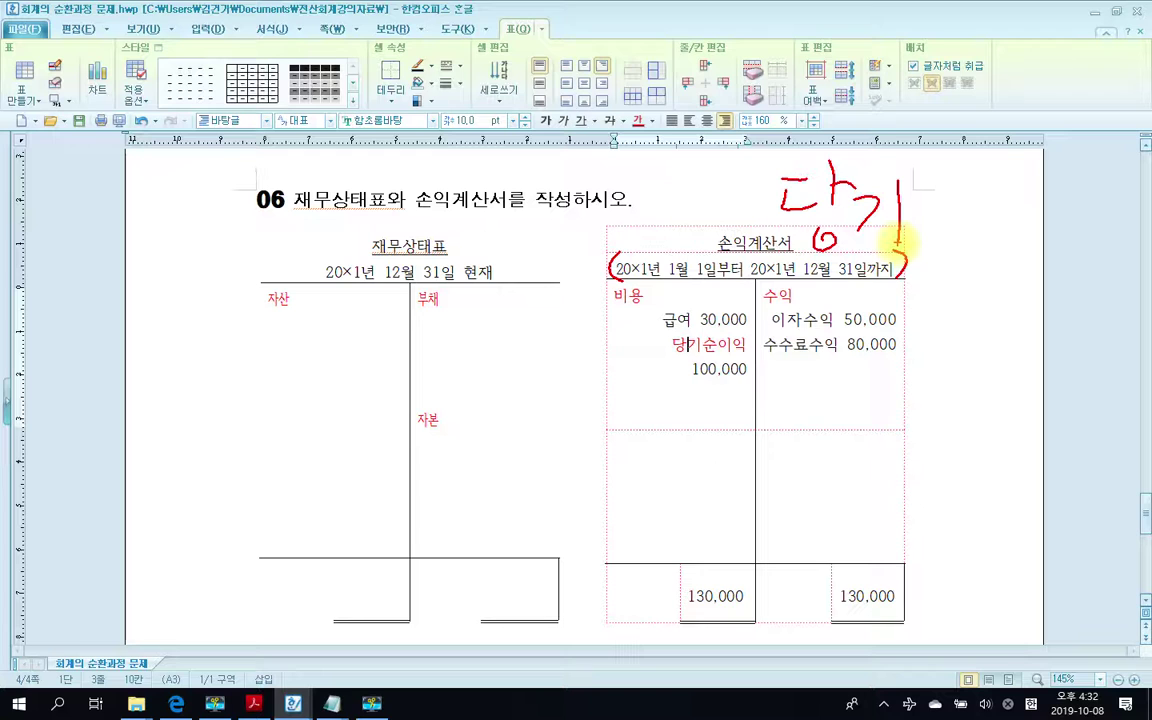
Bracket the 재무상태표 title and its date line in red freehand, and clear all the screen annotations.
left_click_drag(360, 213, 357, 256)
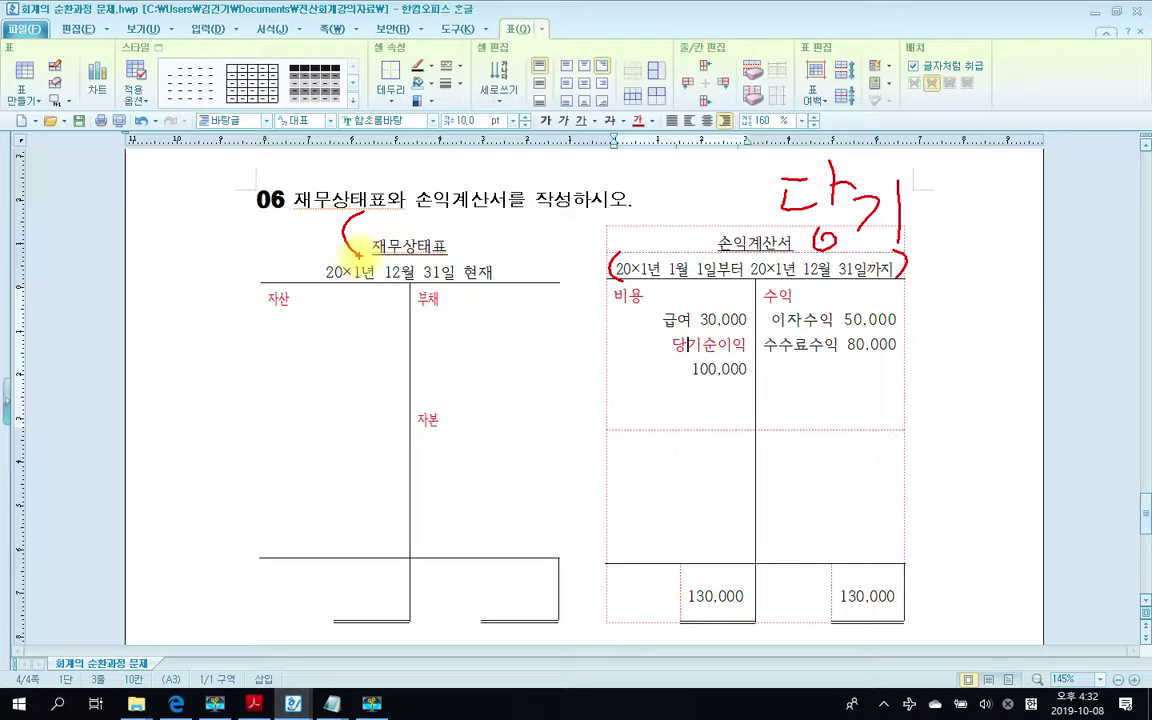
left_click_drag(452, 211, 459, 246)
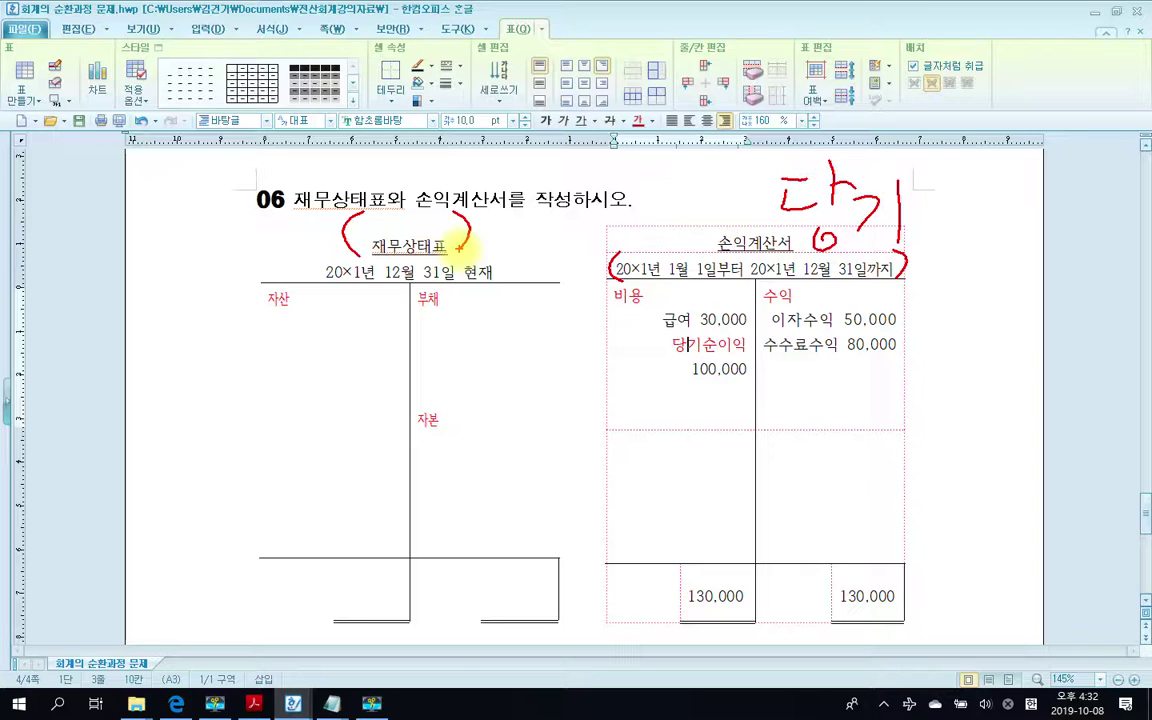
left_click_drag(318, 247, 322, 286)
left_click_drag(492, 249, 494, 294)
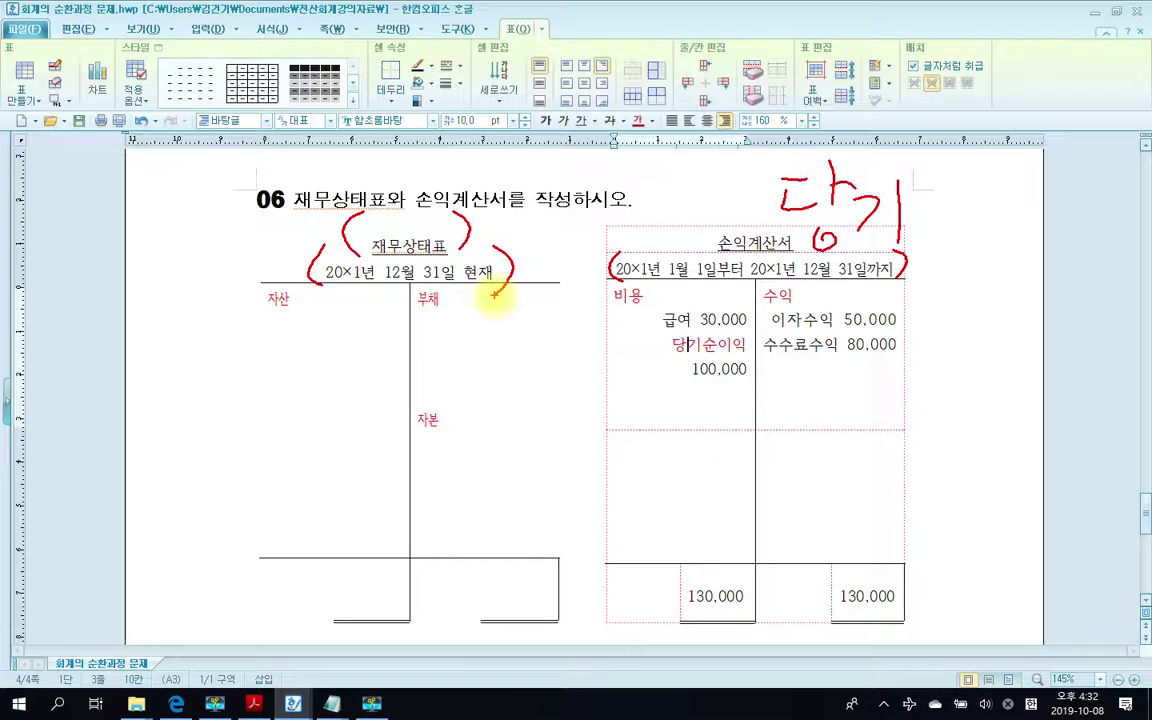
key("Escape")
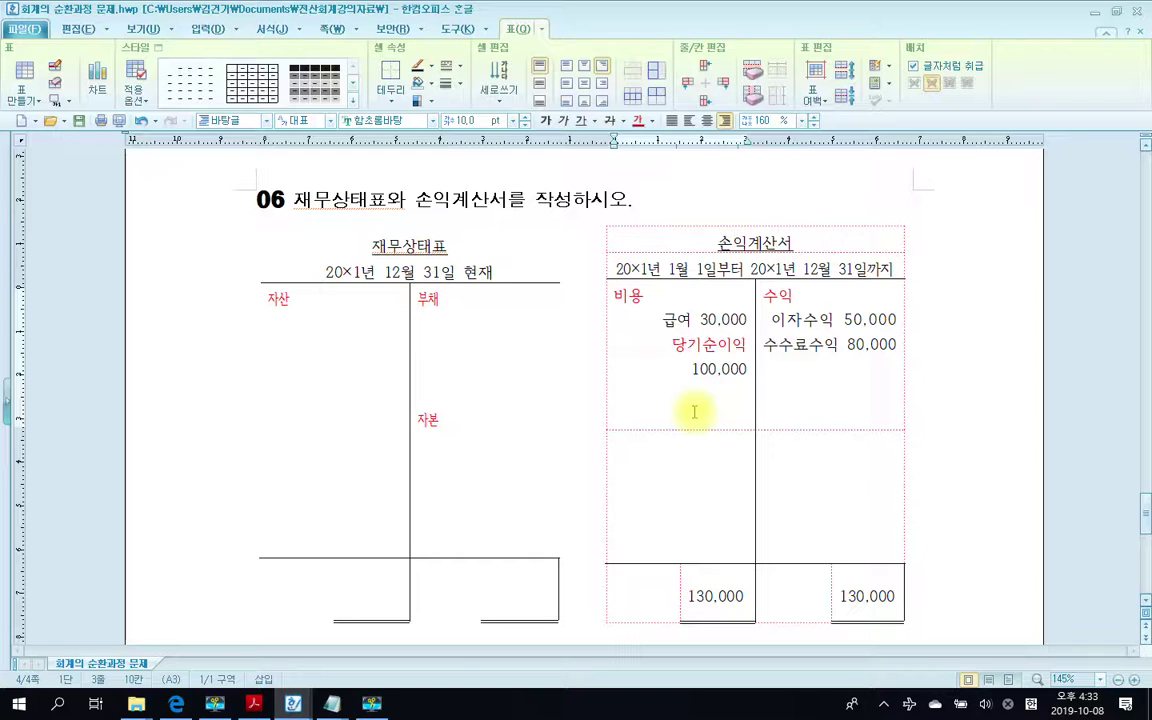
Enter 현금 630,000 and 보통예금 670,000 on separate lines under 자산 in the 재무상태표.
left_click(320, 330)
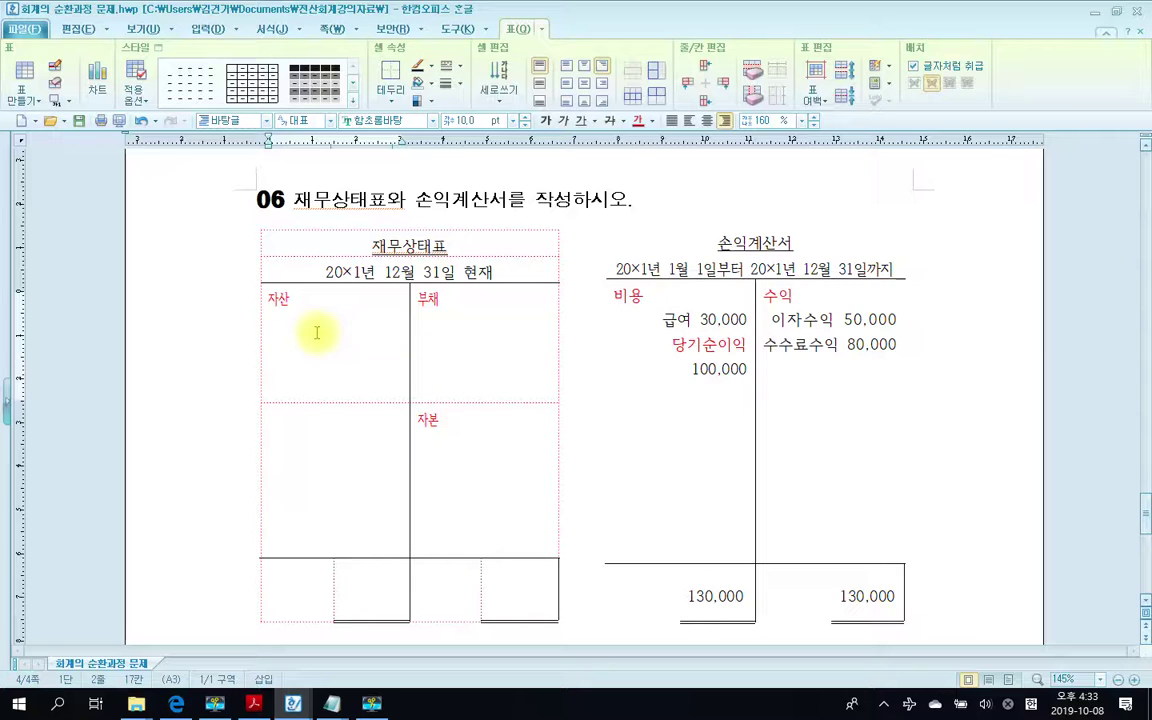
type("현금")
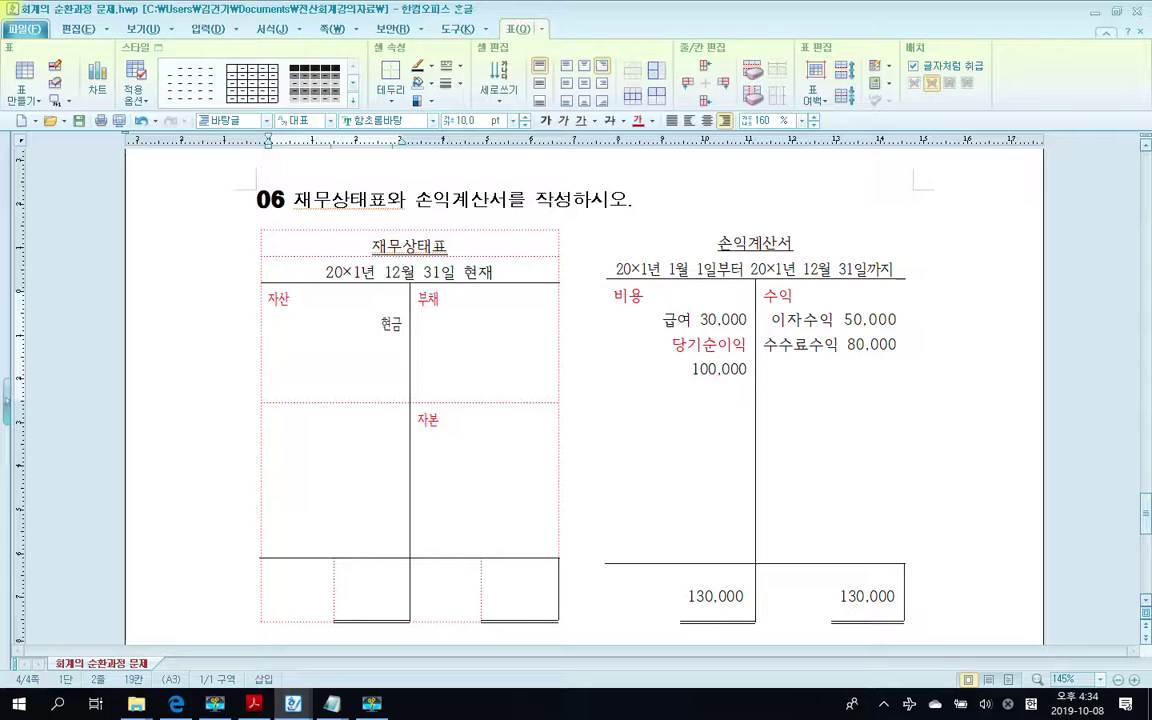
type("630.000")
key("Return")
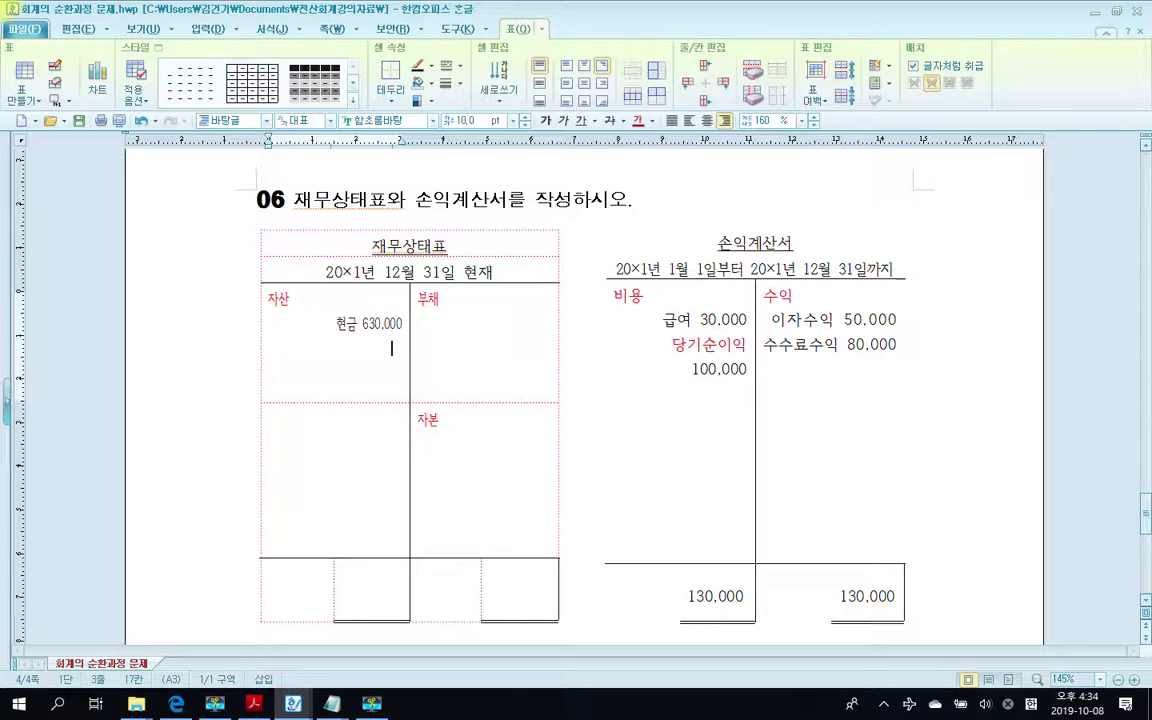
type("보통예금 670,000")
key("Return")
Add 단기대여금 500,000 as the third line under 자산 in the 재무상태표.
type("단깅")
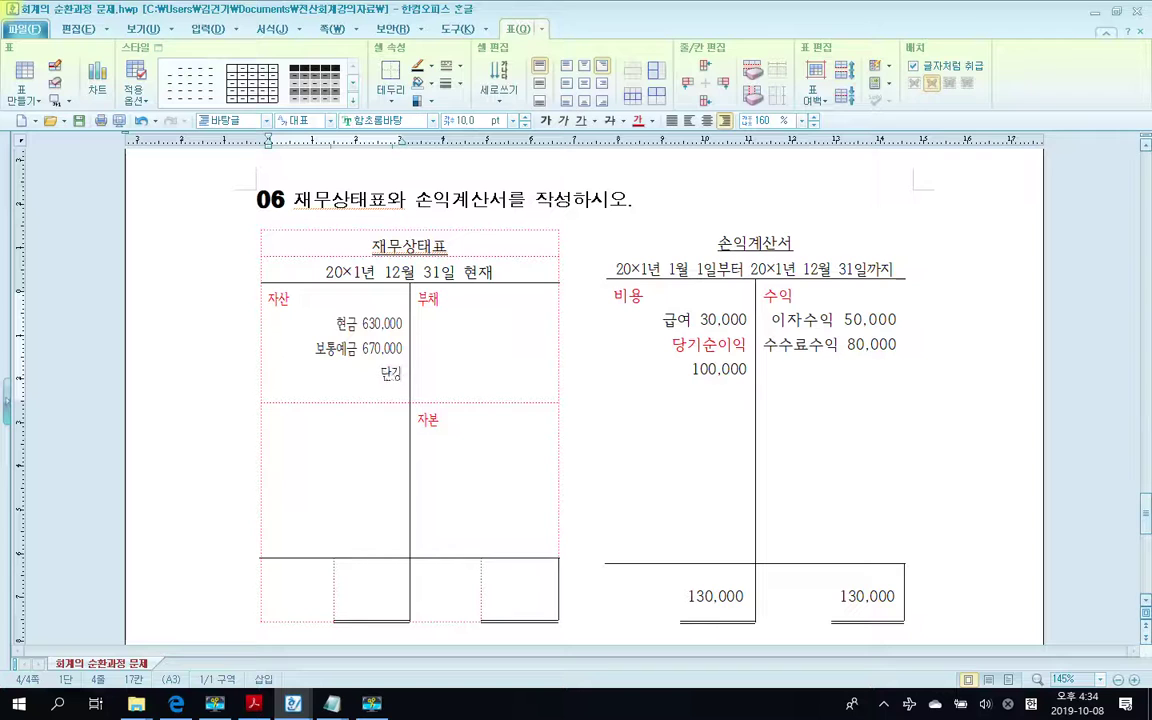
key("BackSpace")
type("대ㅇ")
type("금 ")
type("500")
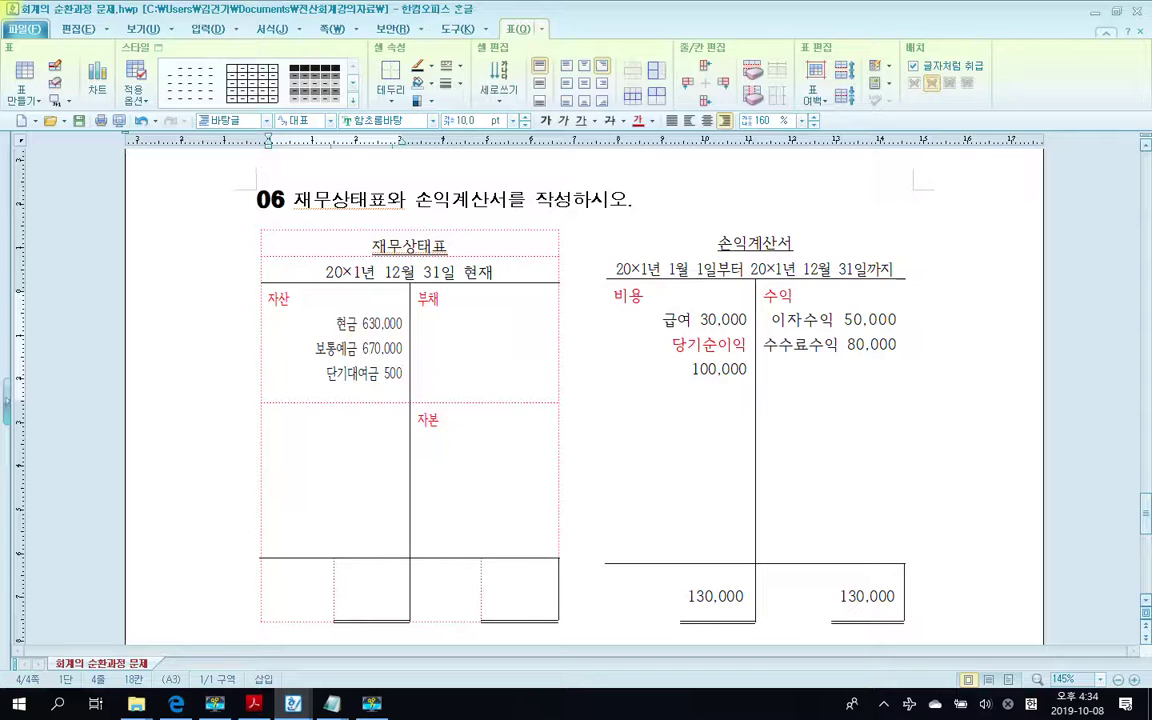
type(",000")
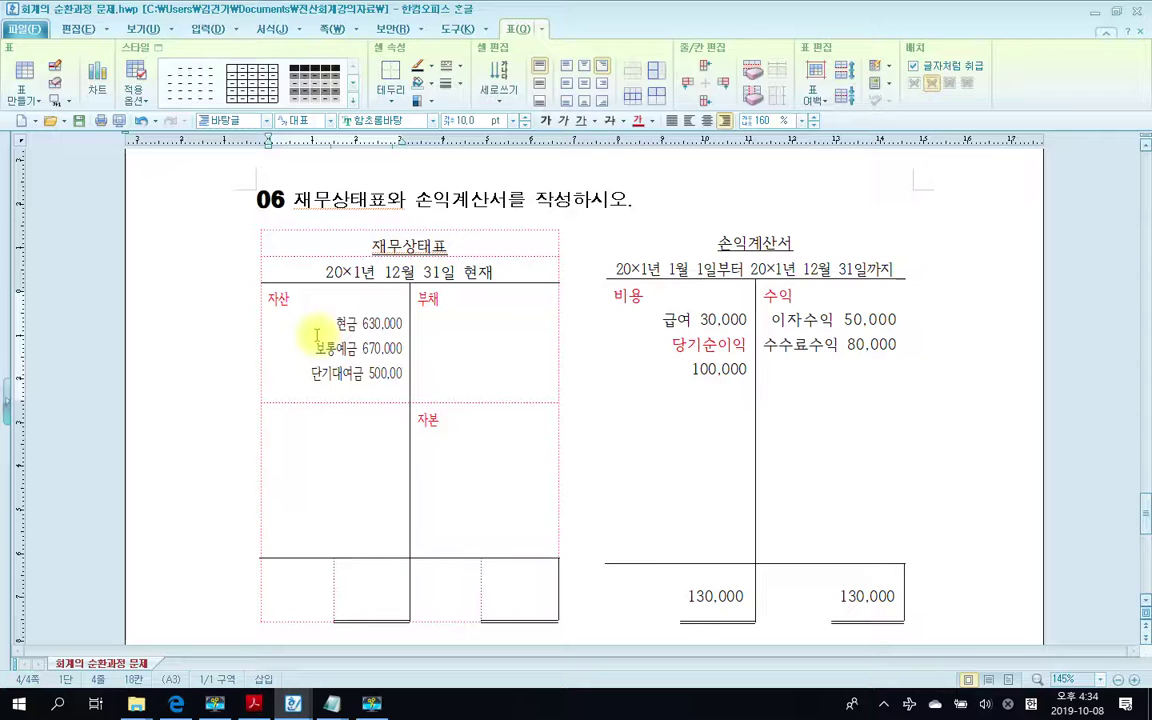
type("0")
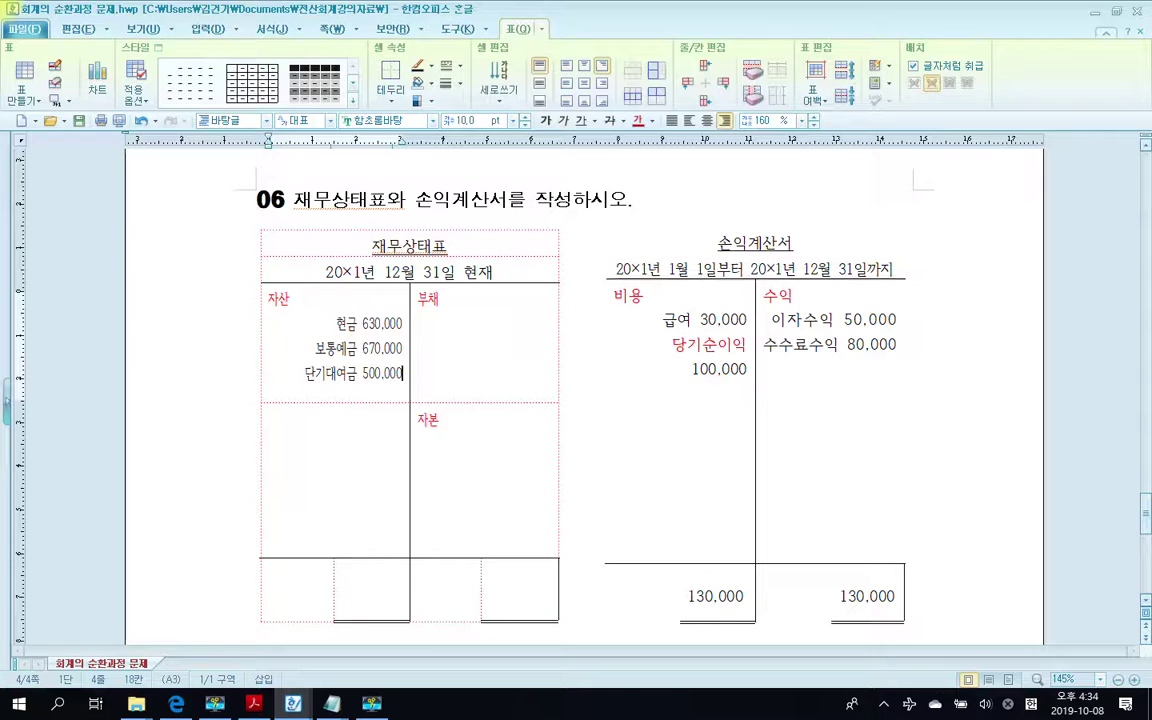
Enter the asset-side total 1,800,000 in the bottom row of the 재무상태표.
left_click(350, 588)
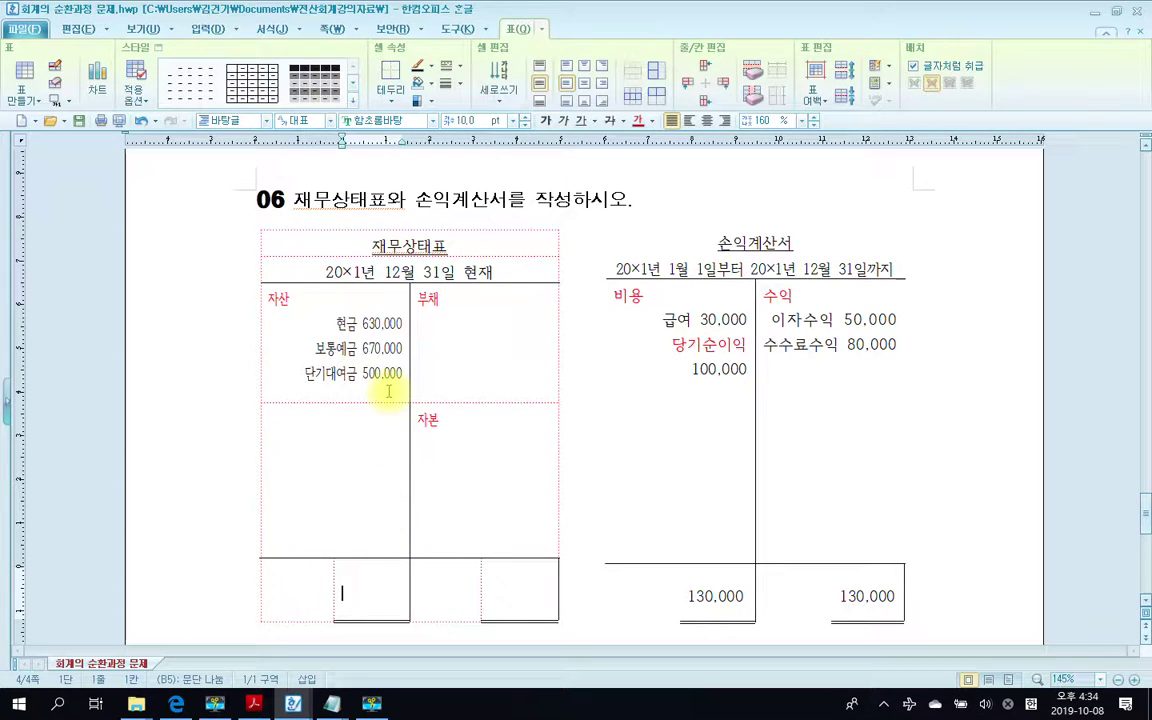
left_click_drag(366, 323, 402, 323)
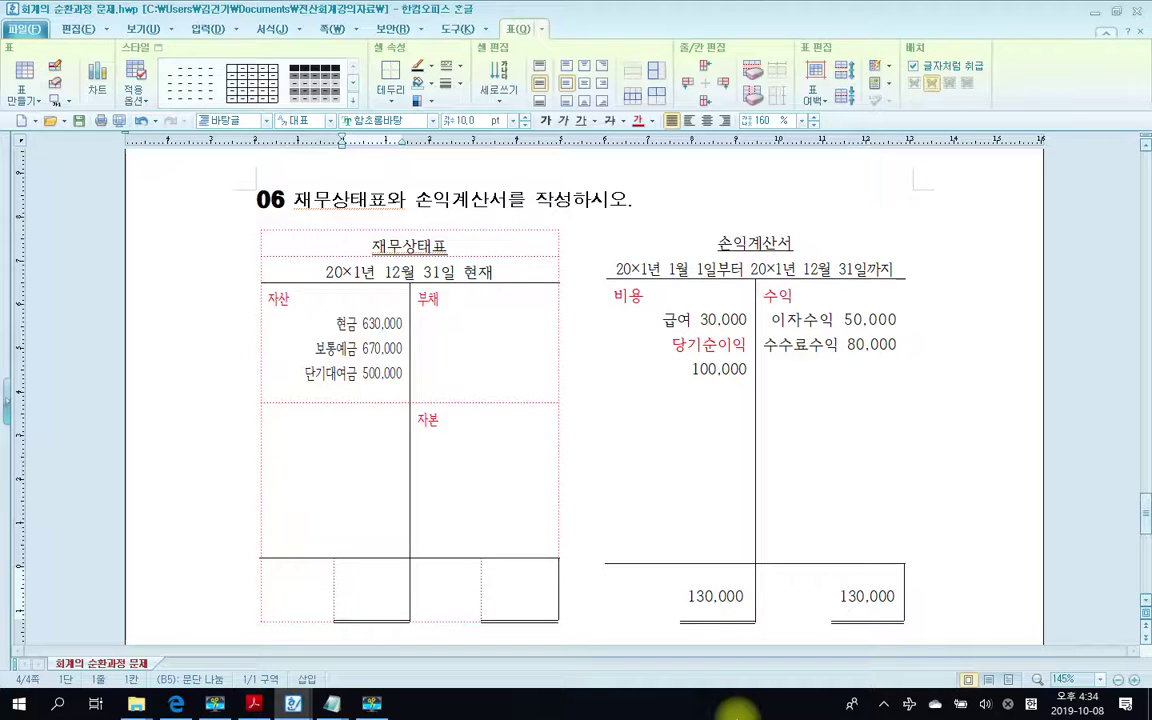
type("1.800")
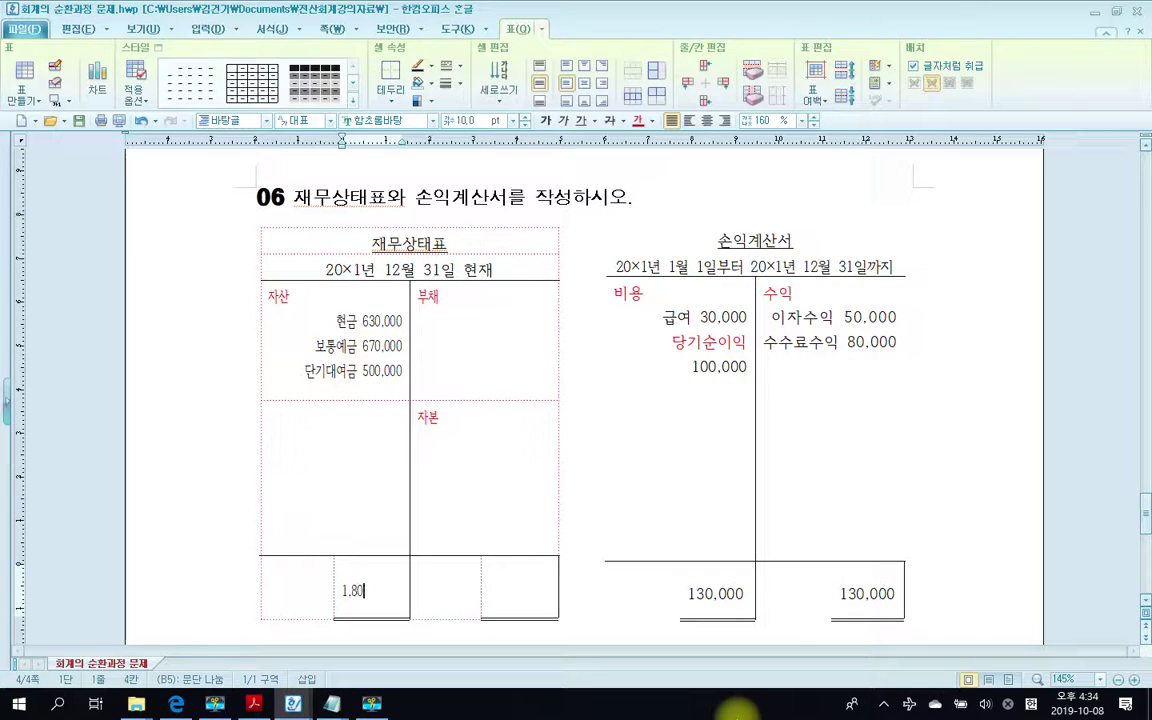
type(",000")
Label the asset-side total in the bottom row of the 재무상태표 as 자산총계.
left_click(280, 588)
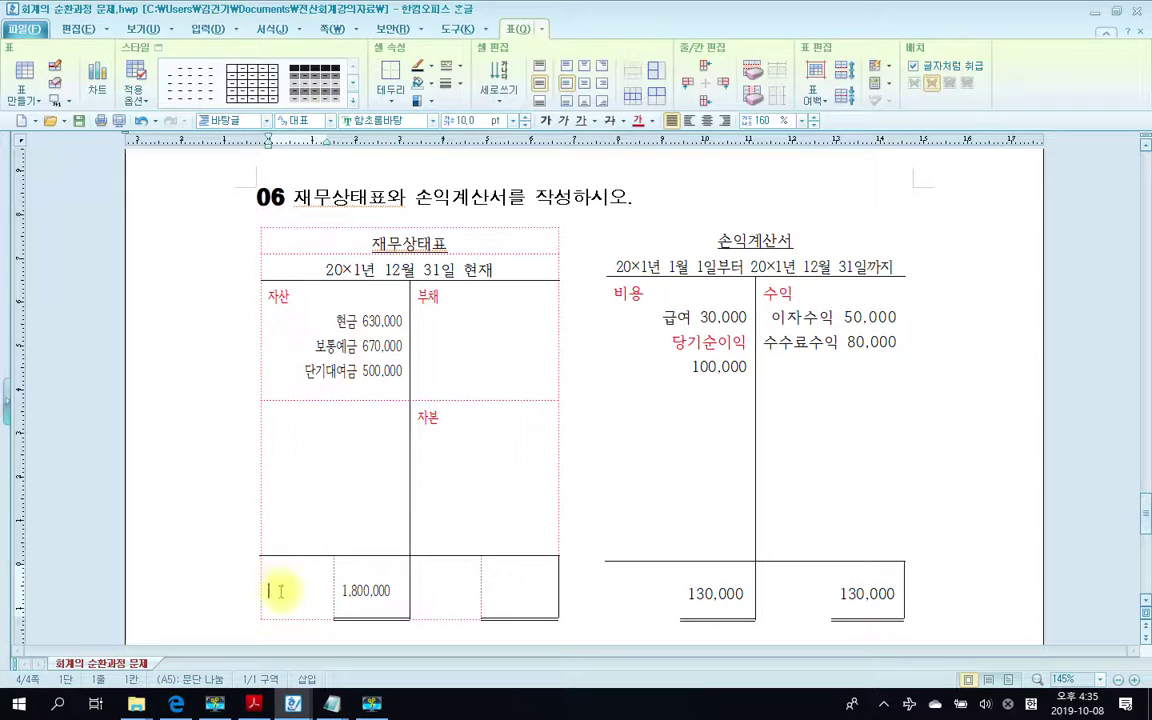
type("자산")
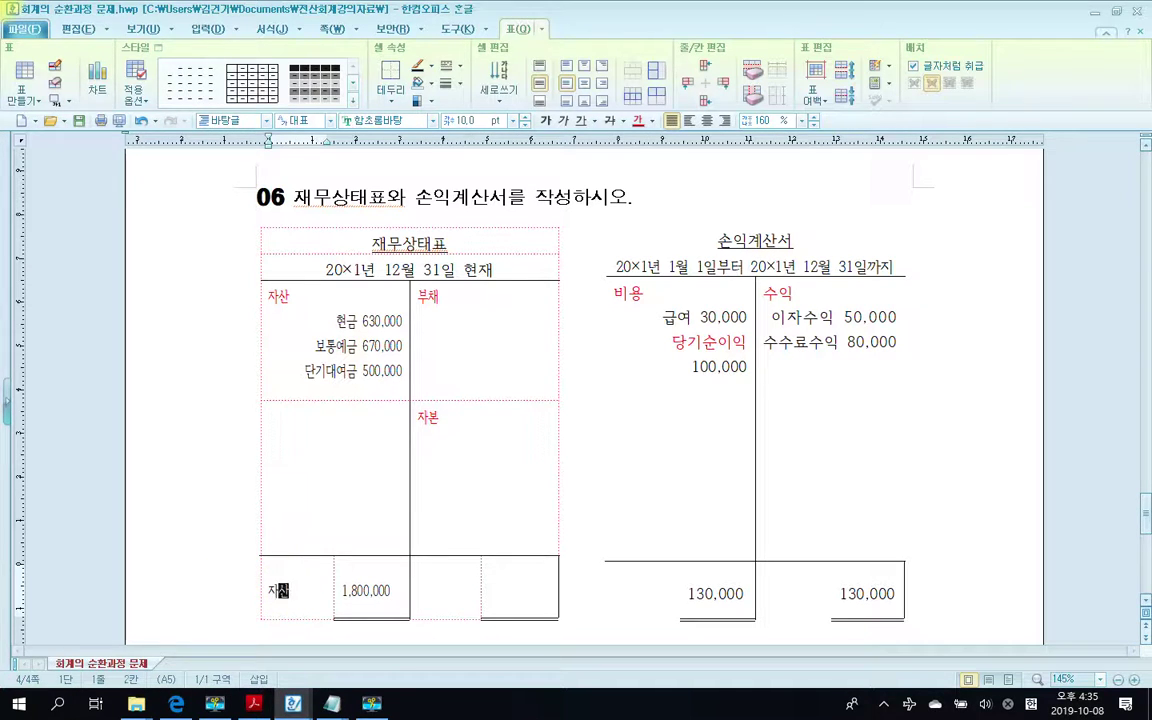
type("총계")
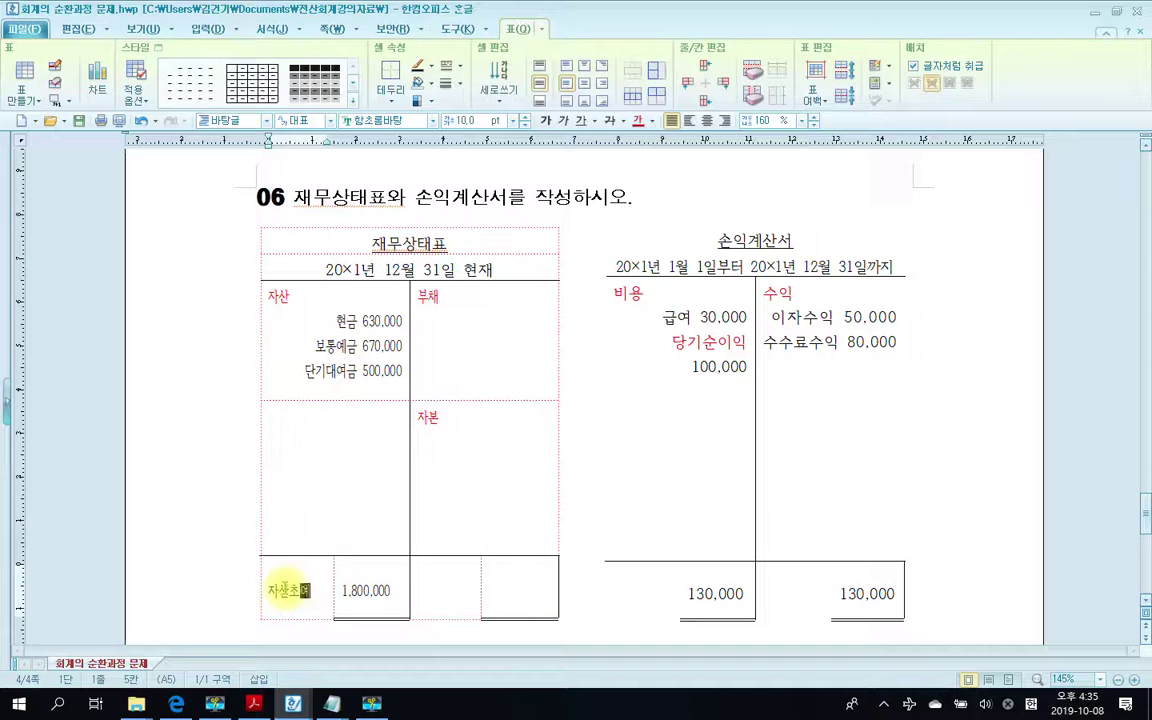
type("계")
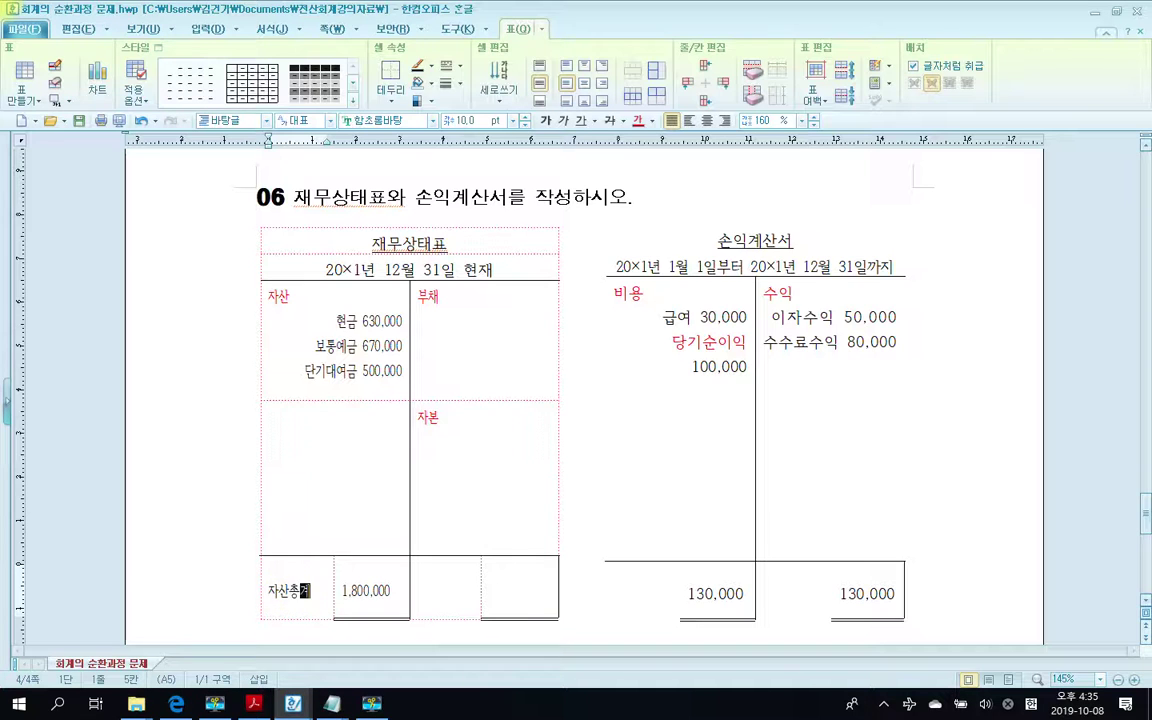
Enter 단기차입금 700,000 under 부채 in the 재무상태표.
left_click(496, 596)
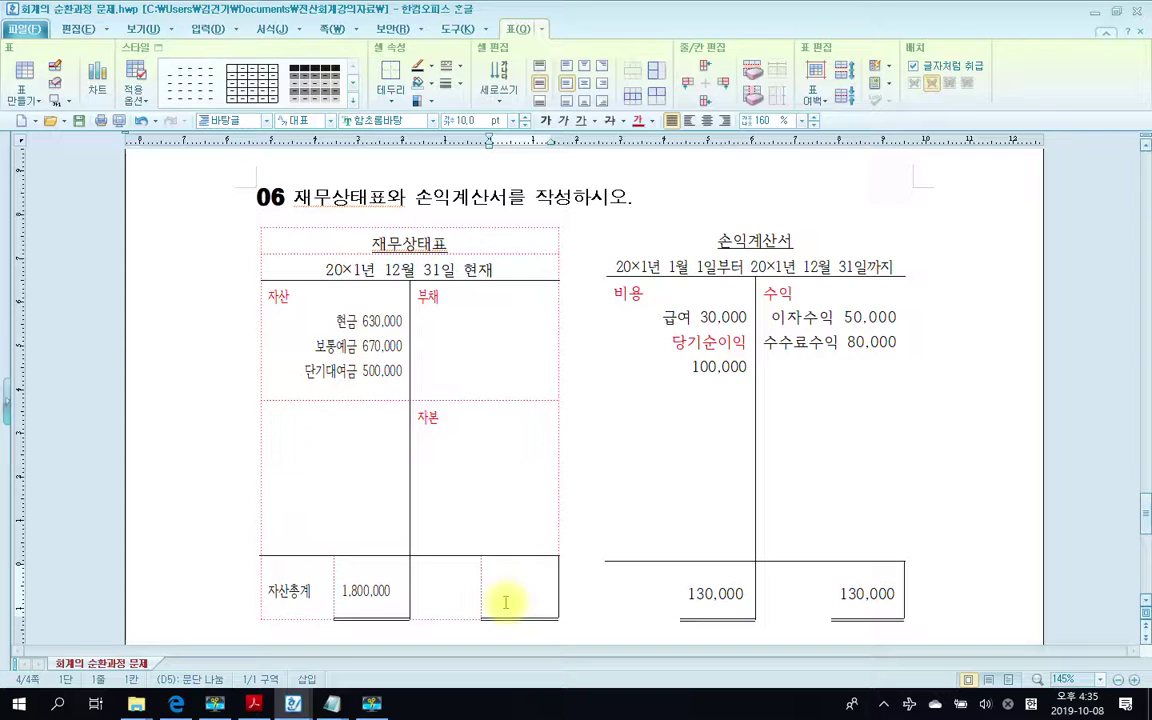
left_click(426, 320)
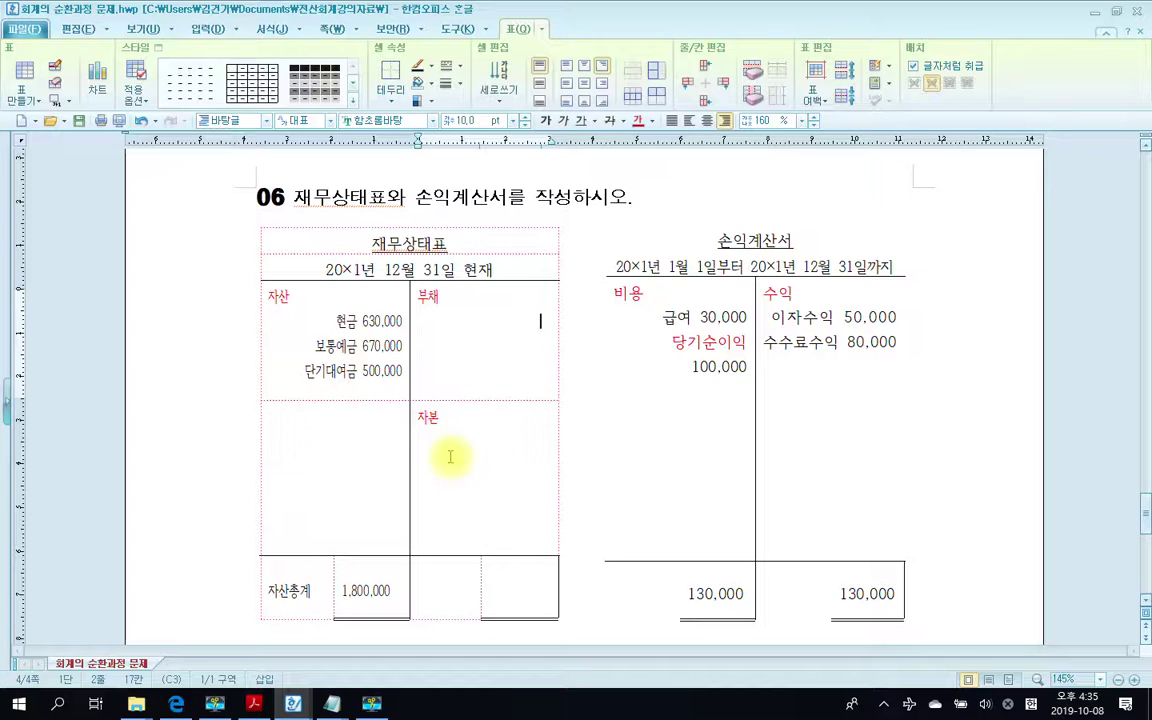
type("단기차입금")
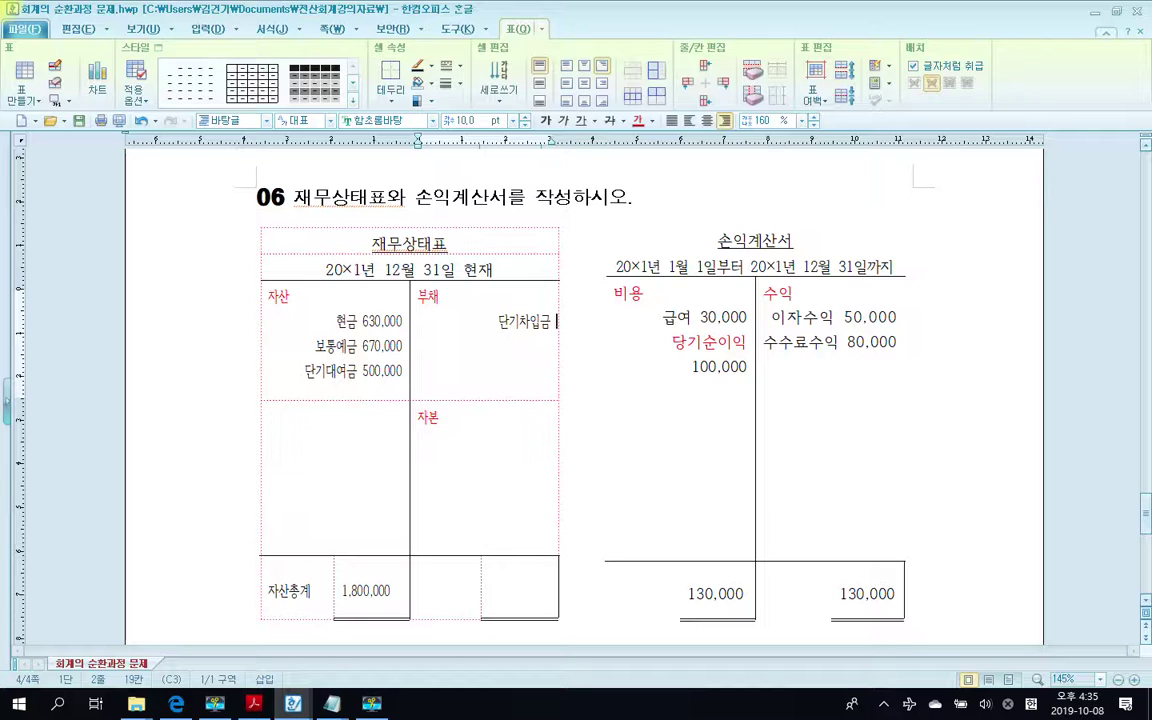
type("700,00")
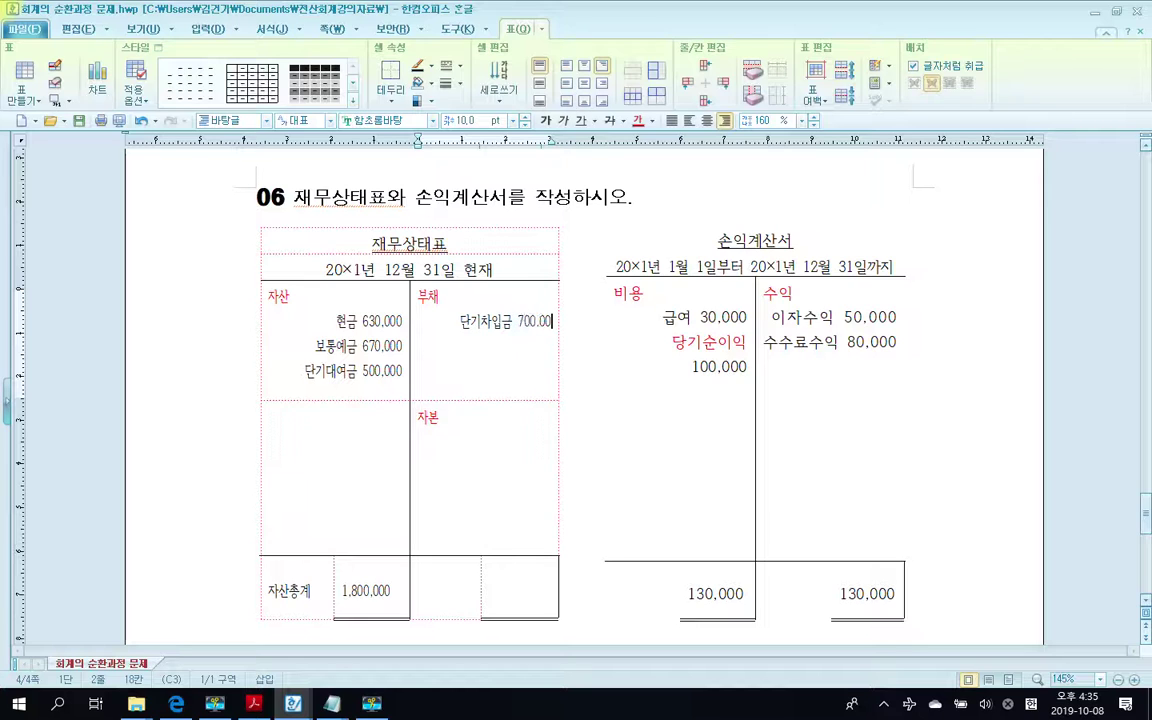
type("0")
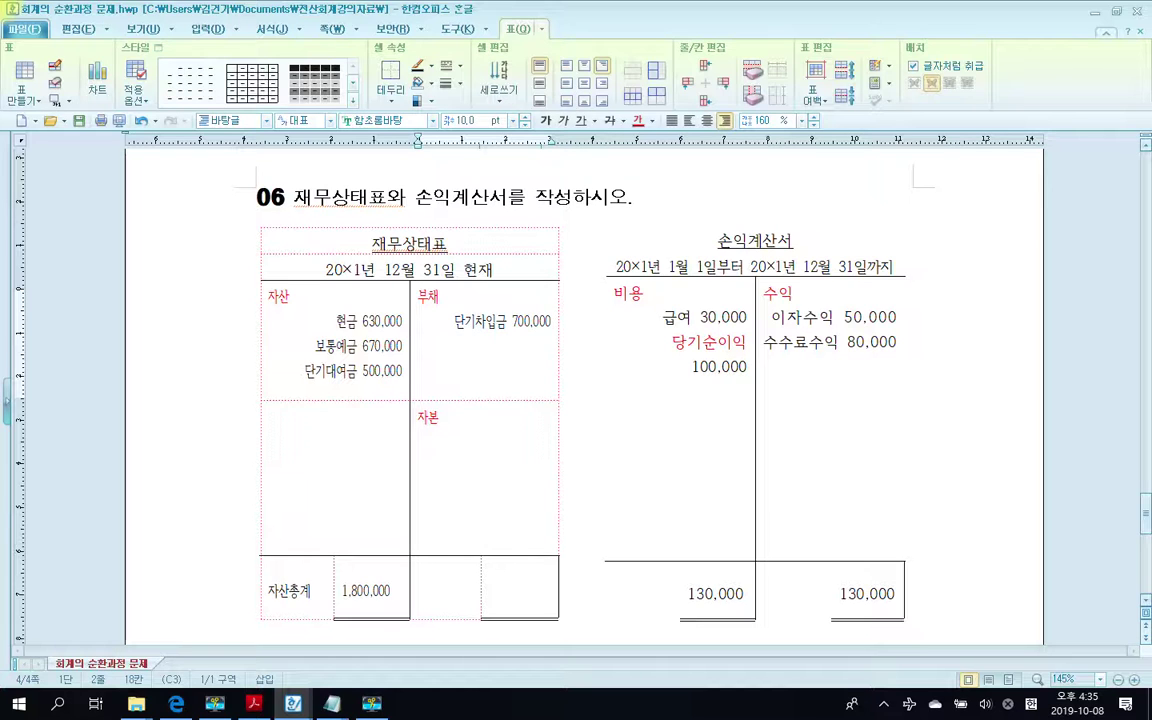
Add a 자본금 line under the 자본 heading in the 재무상태표, right-aligned and in black text.
left_click(438, 420)
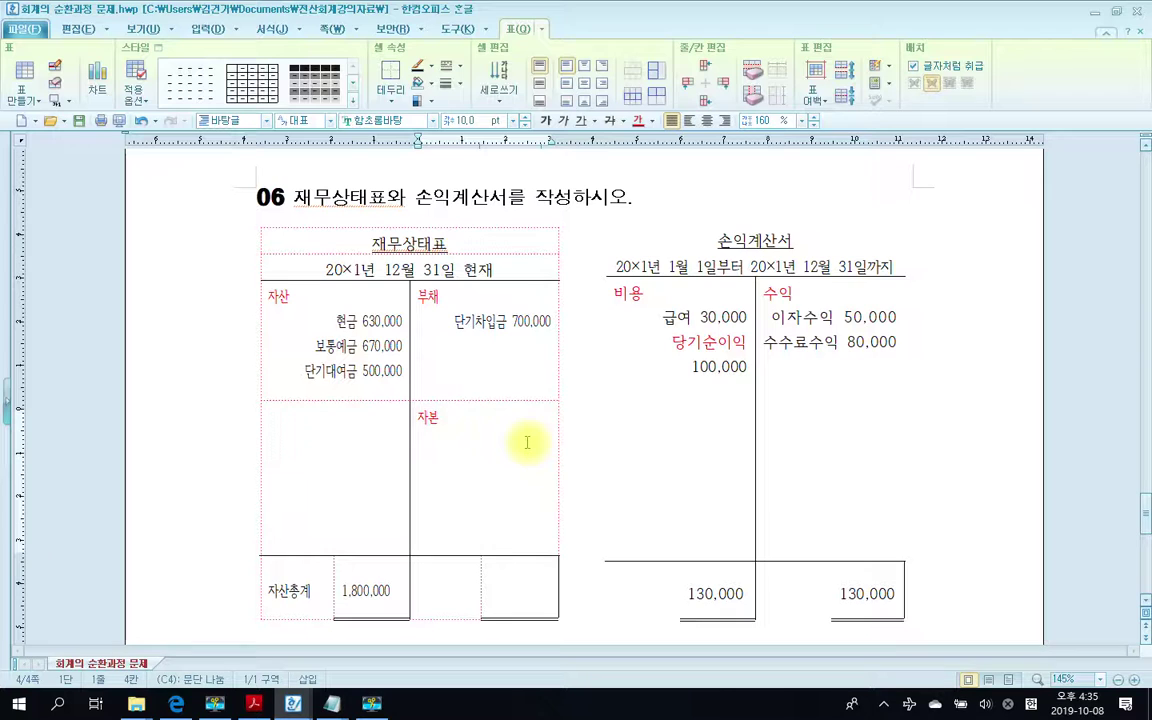
key("Return")
type("자본금")
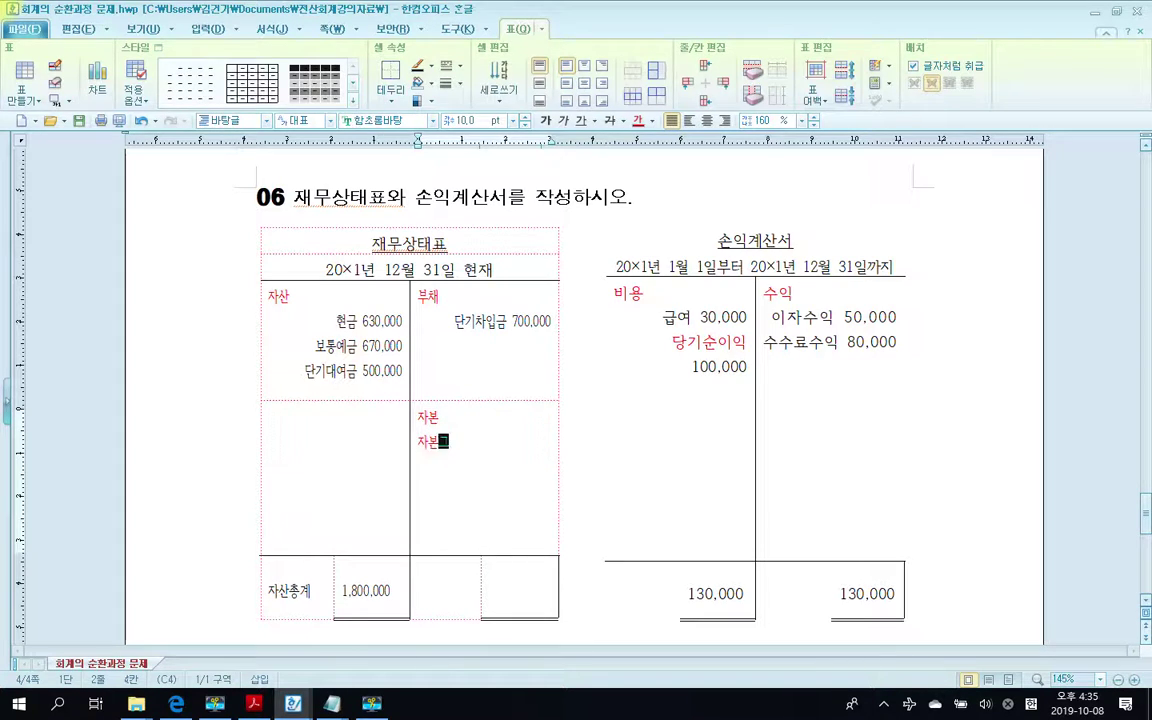
left_click(724, 120)
left_click_drag(552, 447, 515, 443)
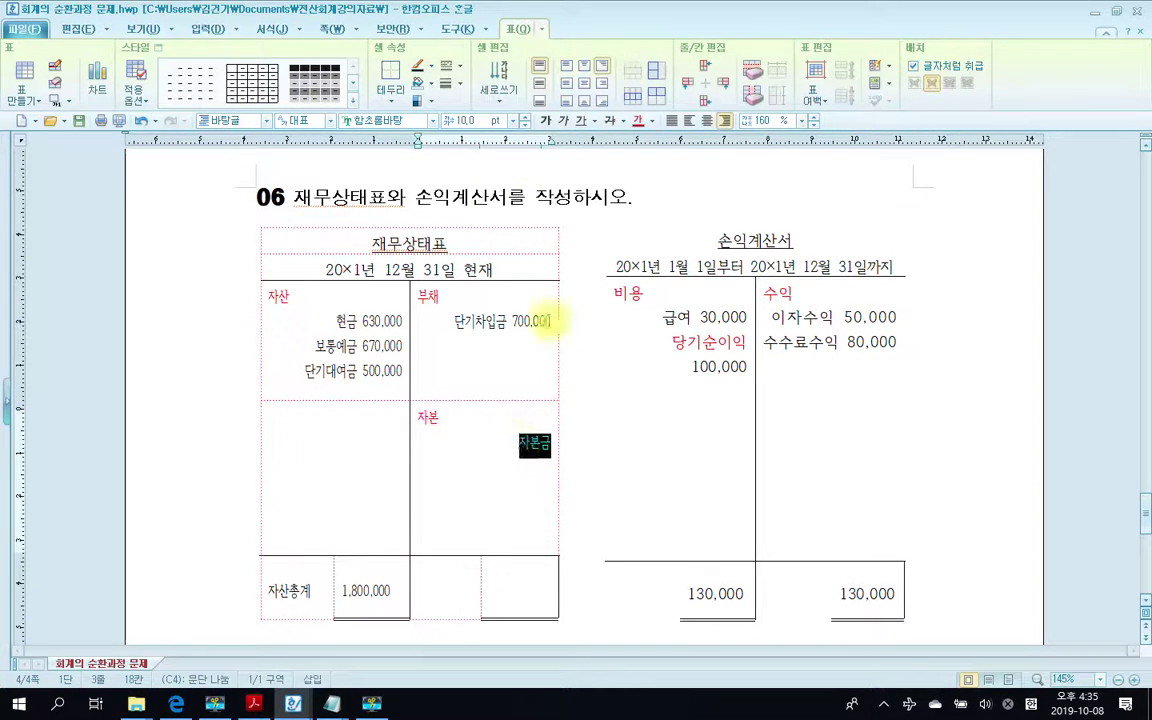
left_click(650, 128)
left_click(660, 163)
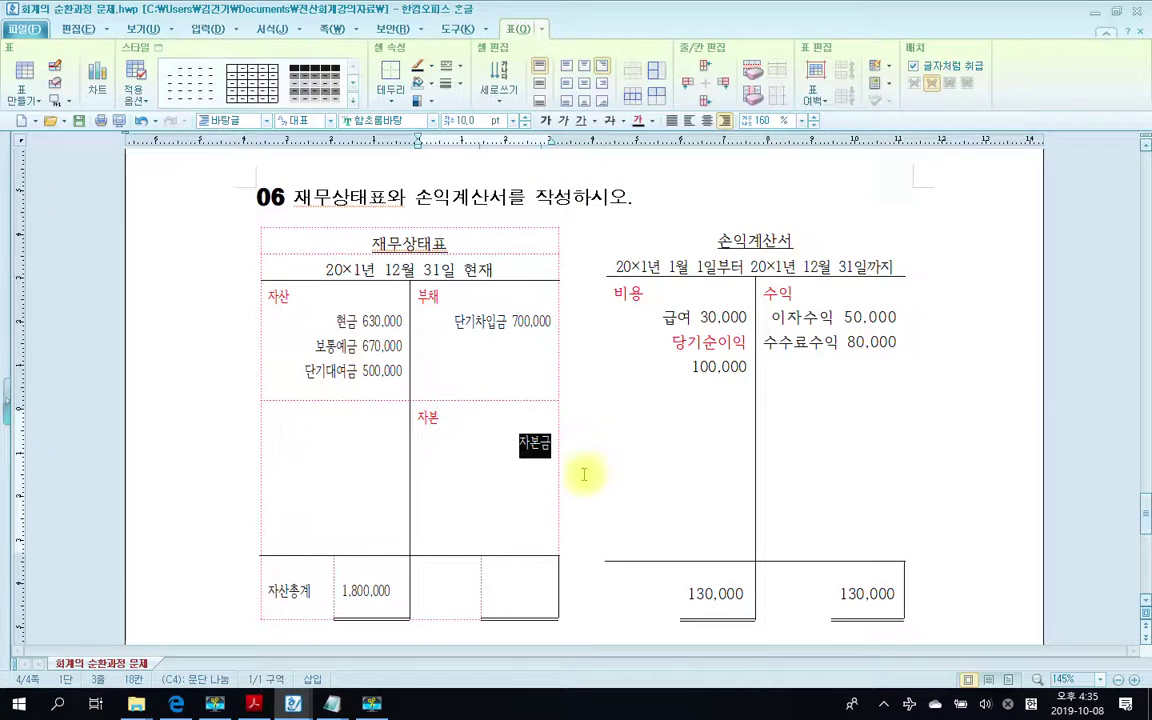
Enter the amount 1,000,000 after 자본금 in the 재무상태표.
double_click(549, 447)
left_click(552, 447)
type("1.00")
type("0,000")
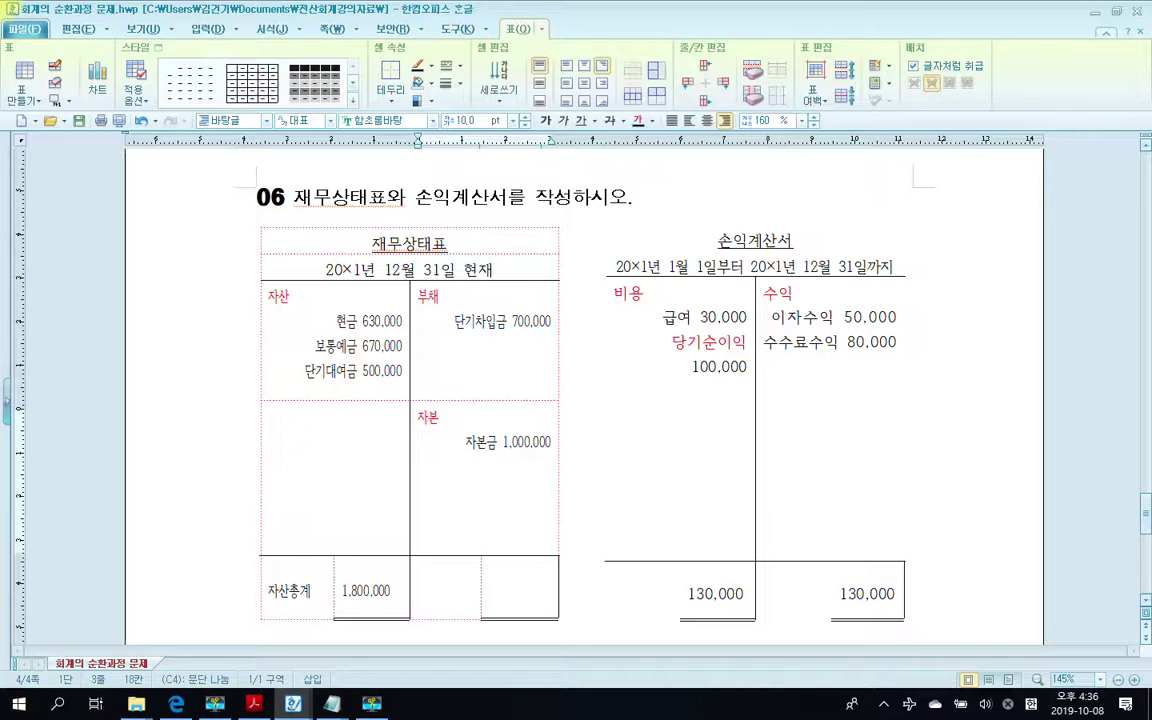
Add 미처분이익잉여금 100,000 on the line below 자본금 in the 재무상태표.
type("100,000")
key("Home")
type("미정분이익잉여")
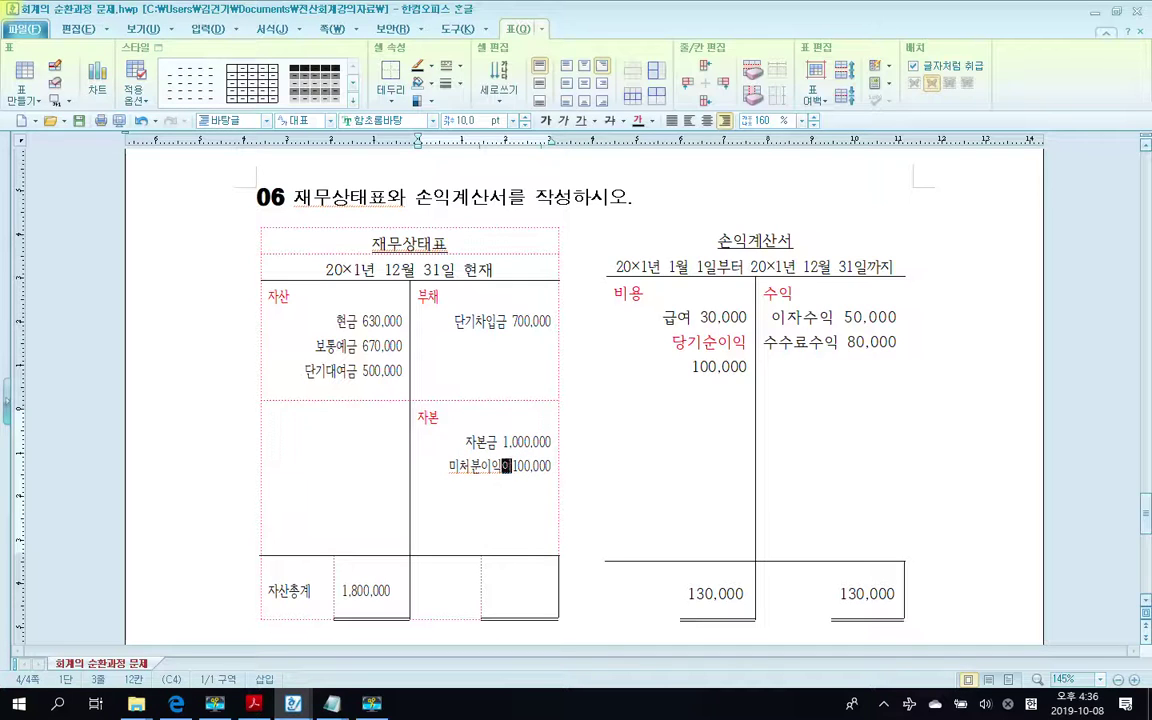
type("금")
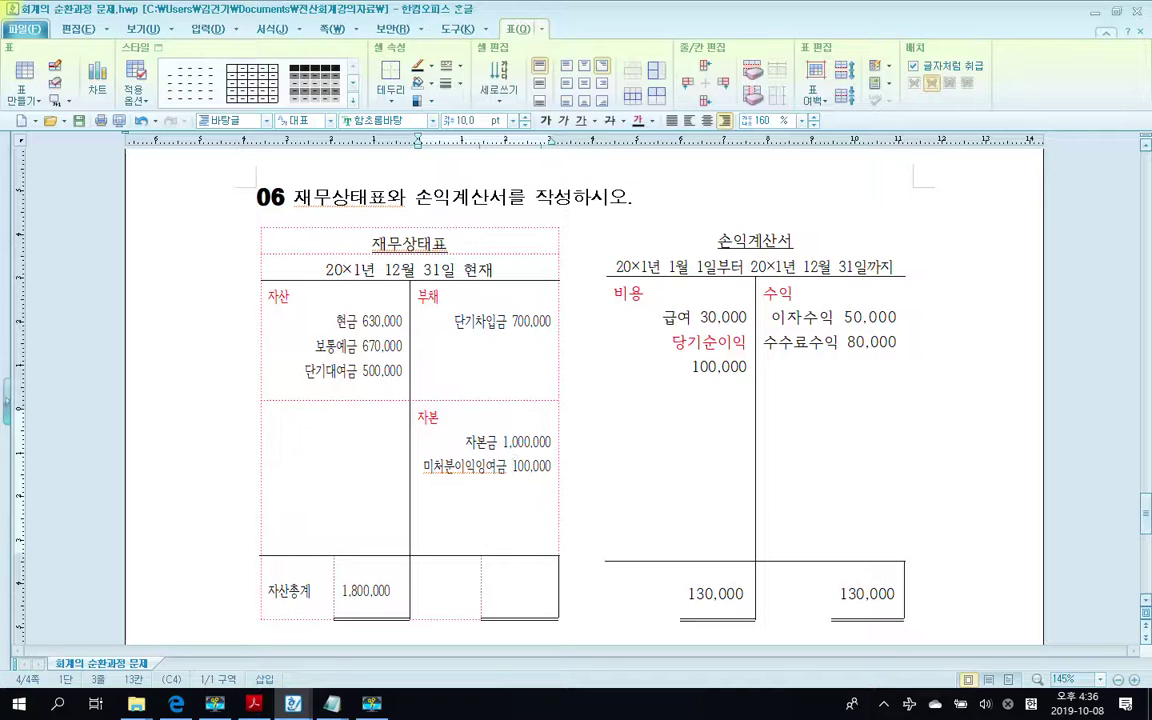
Circle the 당기순이익 amount in red freehand and draw an arrow from it to 미처분이익잉여금.
mouse_move(745, 340)
left_mouse_down()
mouse_move(752, 390)
mouse_move(607, 470)
mouse_move(527, 481)
mouse_move(532, 491)
left_mouse_up()
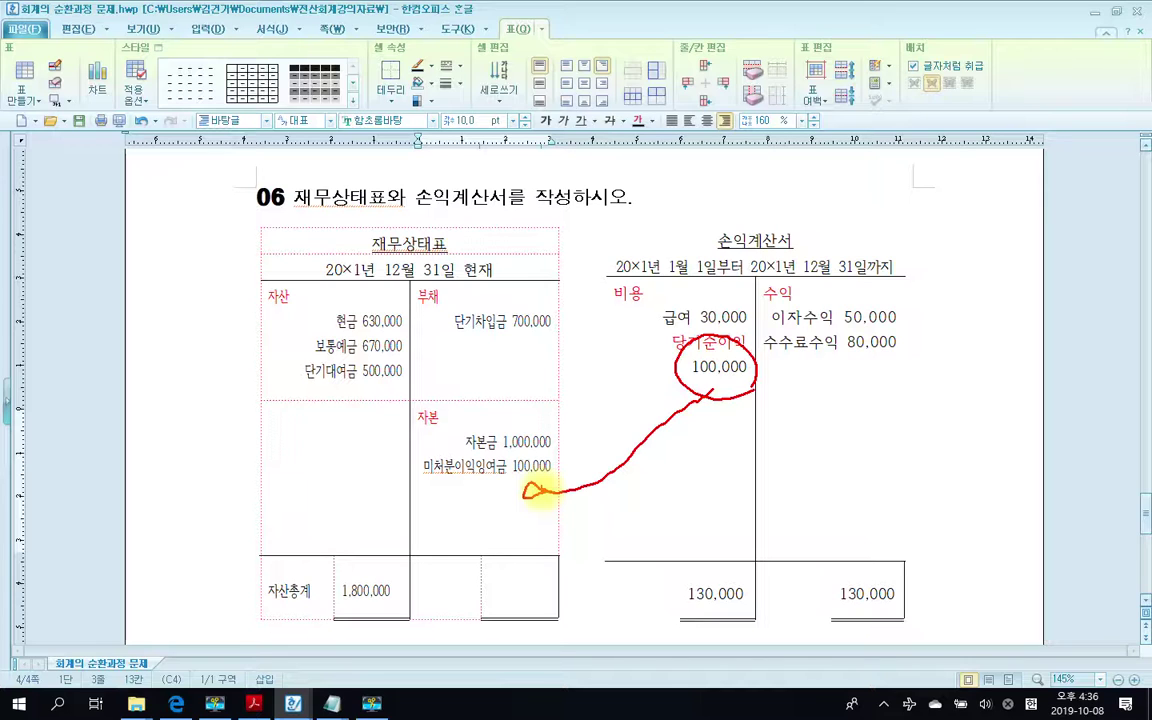
Clear the red annotations and enter the two-line label 부채와 / 자본 합계 in the total row beneath 자본 in the 재무상태표.
key("Escape")
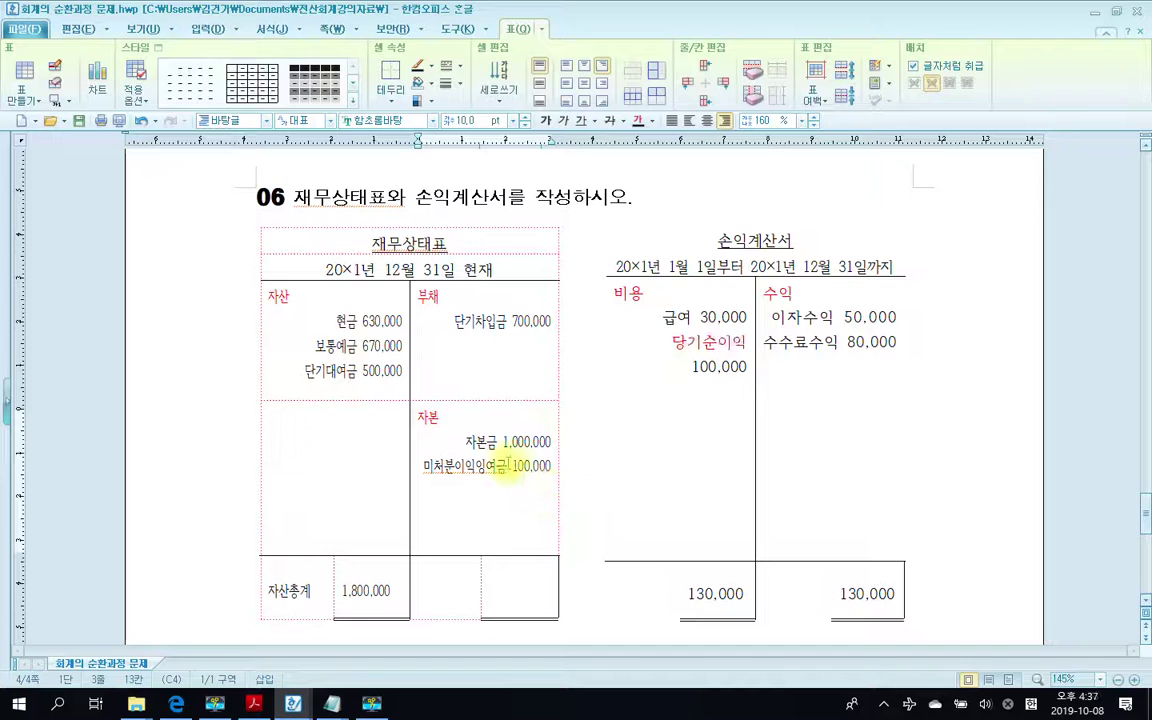
left_click(506, 588)
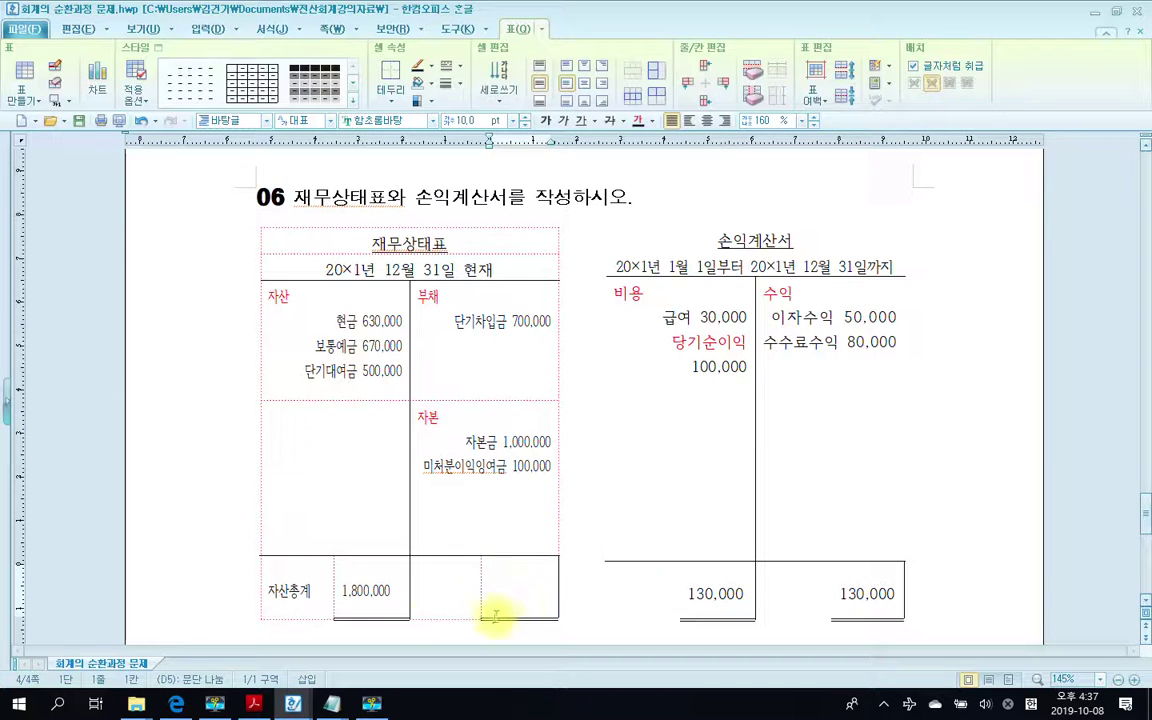
left_click(432, 593)
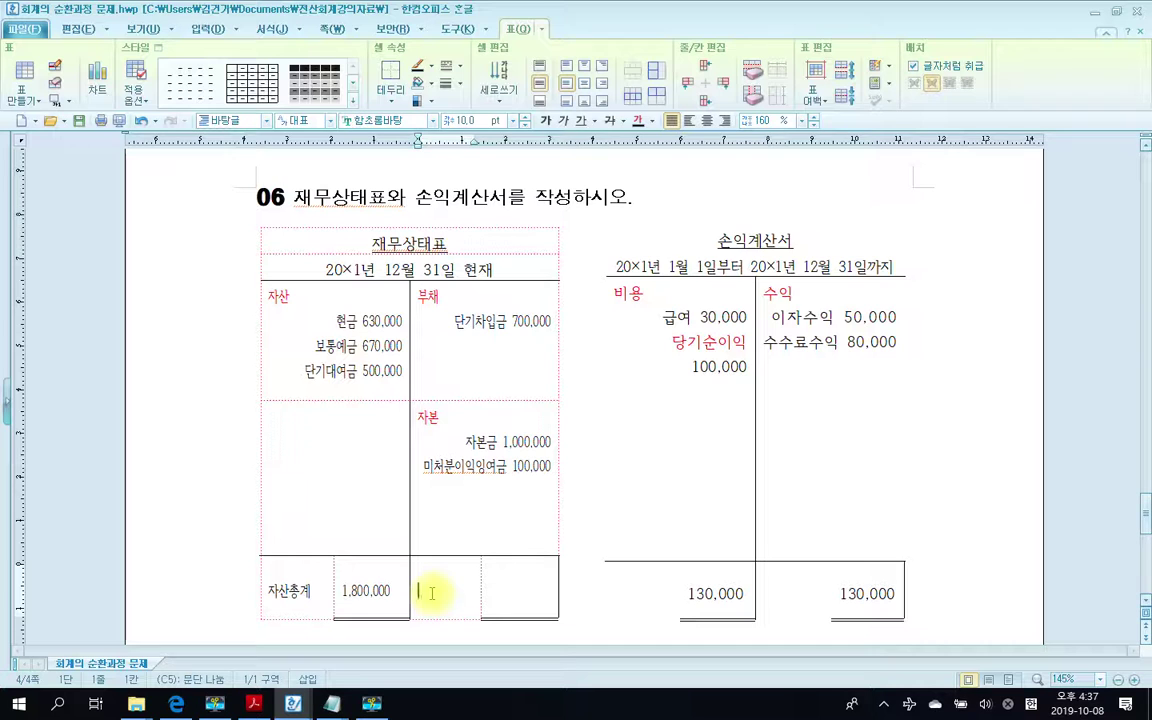
type("부채와")
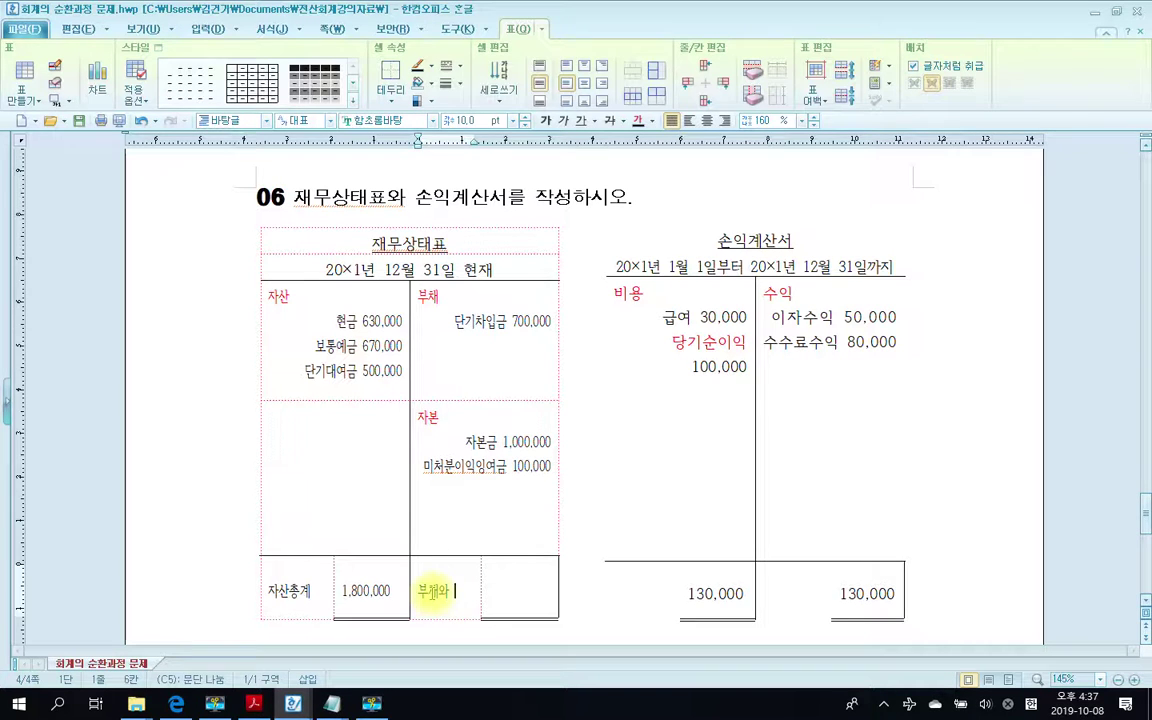
key("Return")
type("본으")
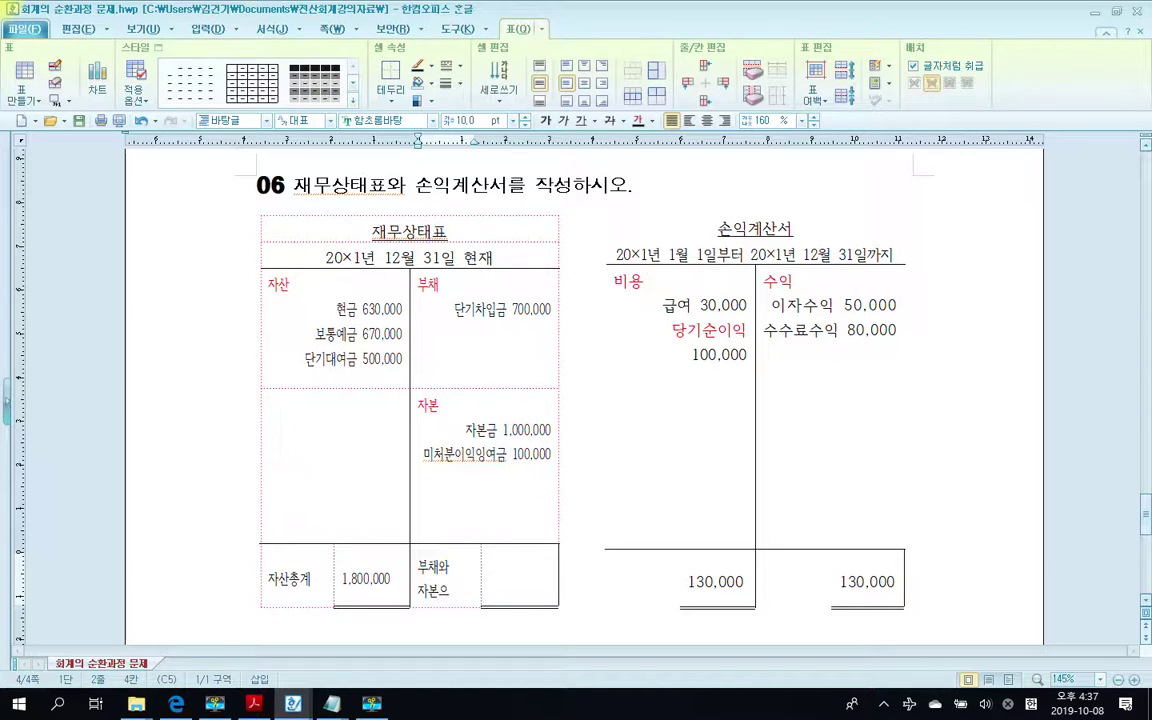
key("BackSpace")
key("BackSpace")
type("합ㄱㅖ")
left_click(510, 585)
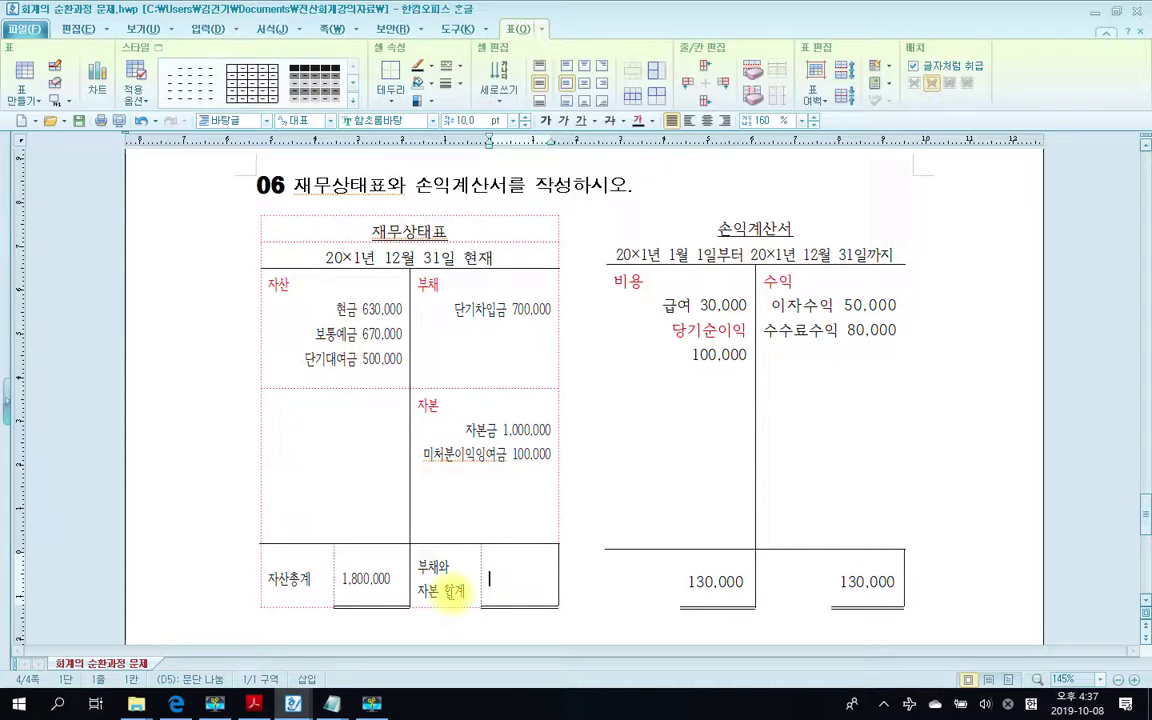
Change 합계 to 총계 in the liabilities-and-equity total label of the 재무상태표.
left_click(455, 591)
key("BackSpace")
type("총")
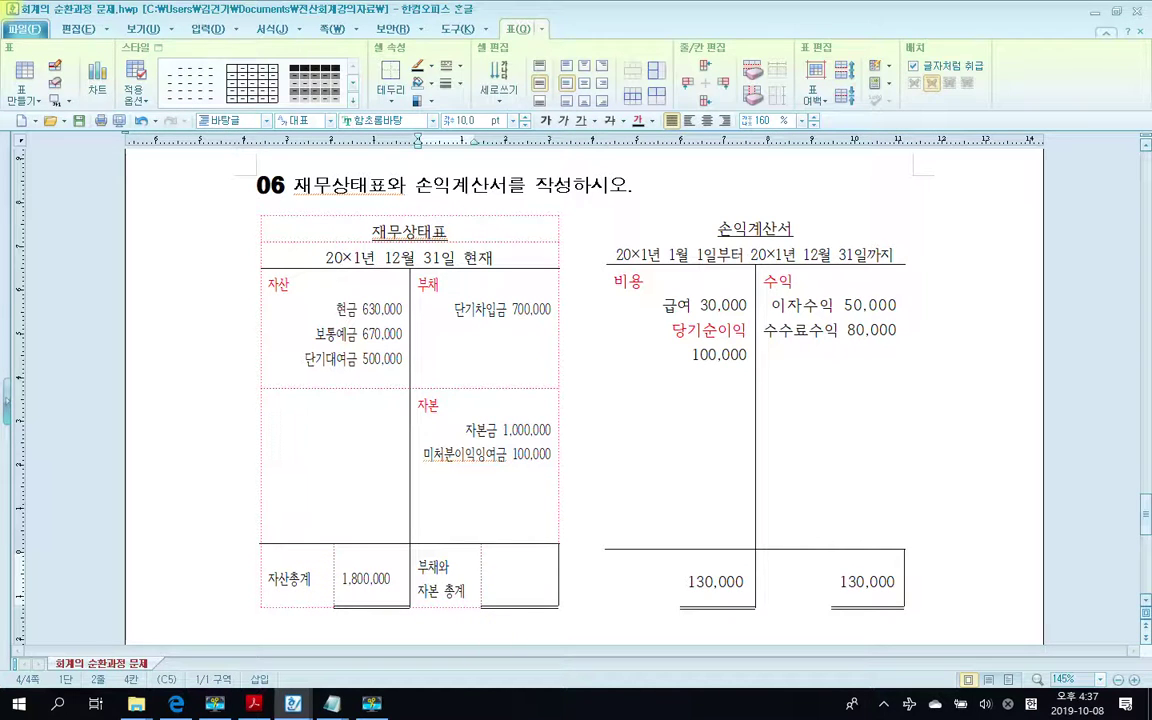
Enter 1,800,000 as the 부채와 자본 총계 amount in the 재무상태표.
left_click(508, 580)
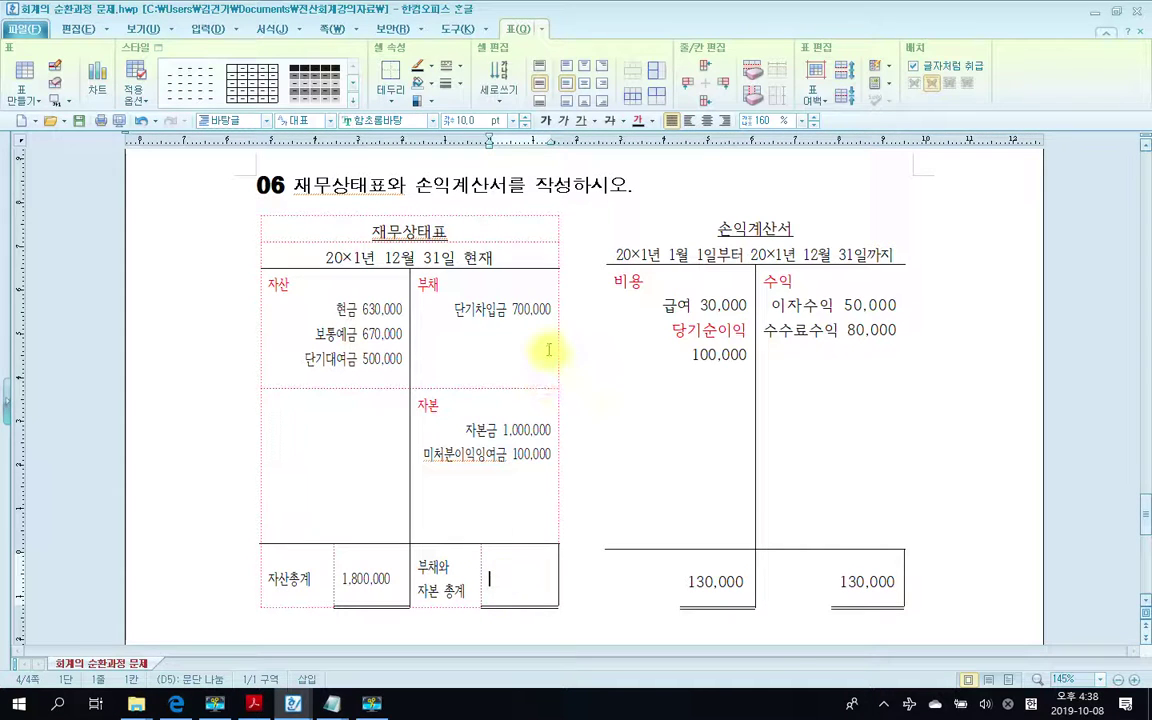
type("1.80")
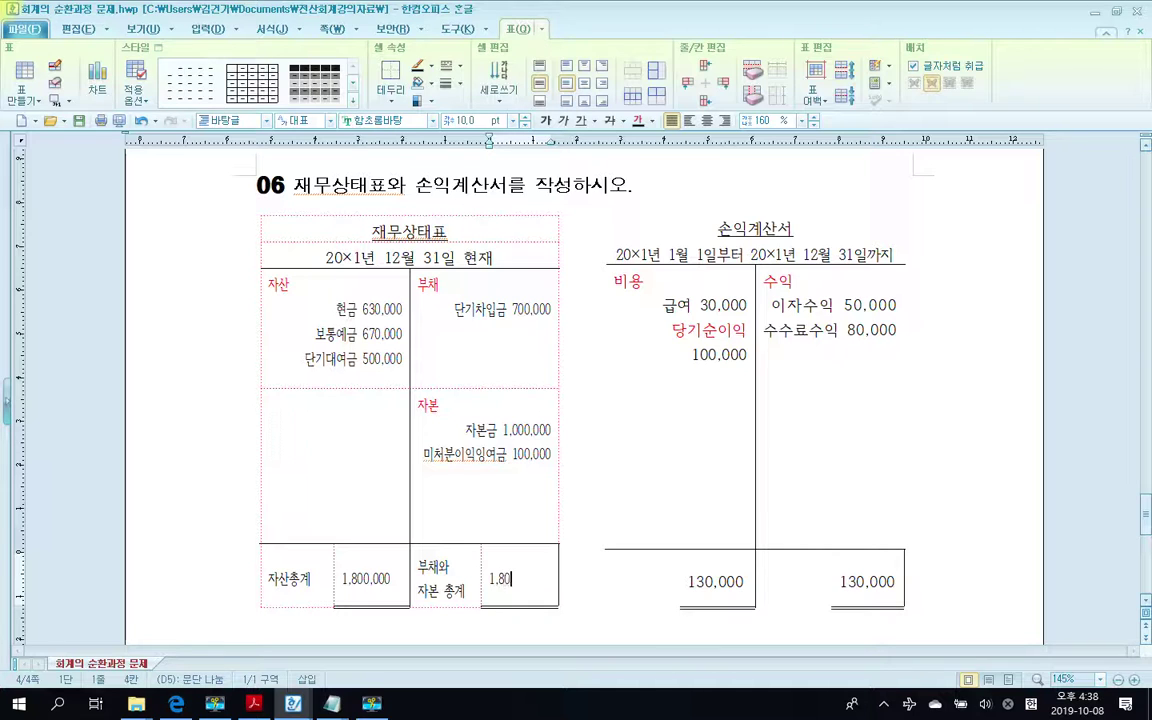
type("0,000")
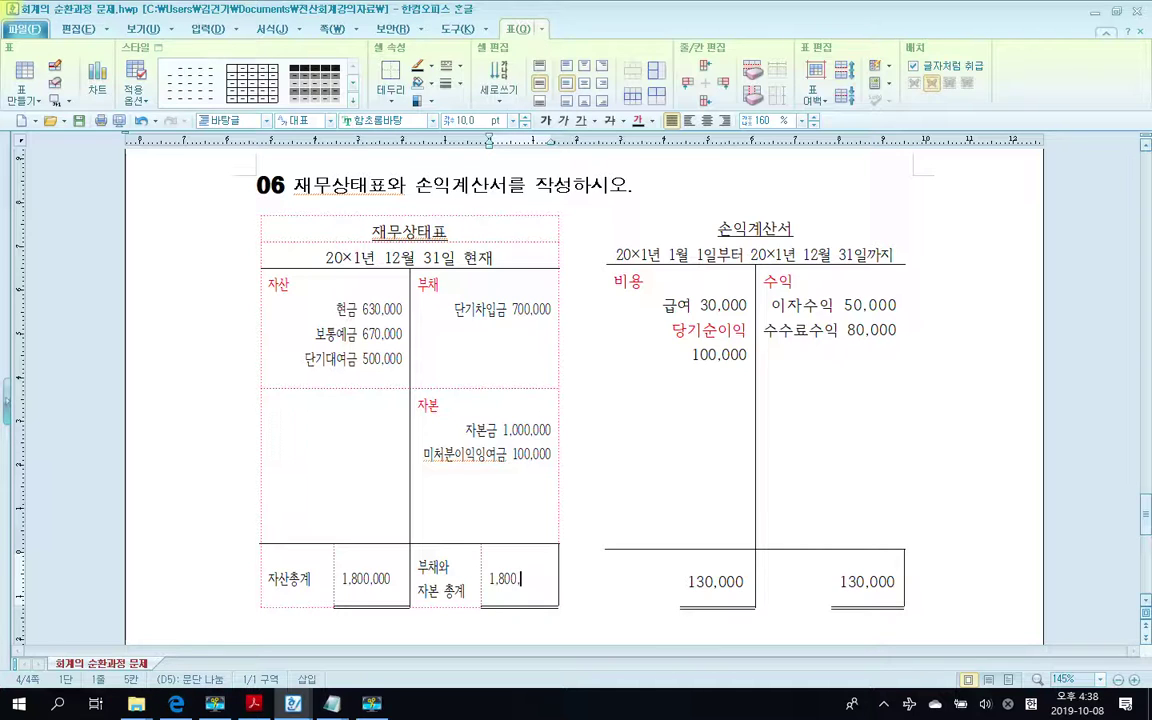